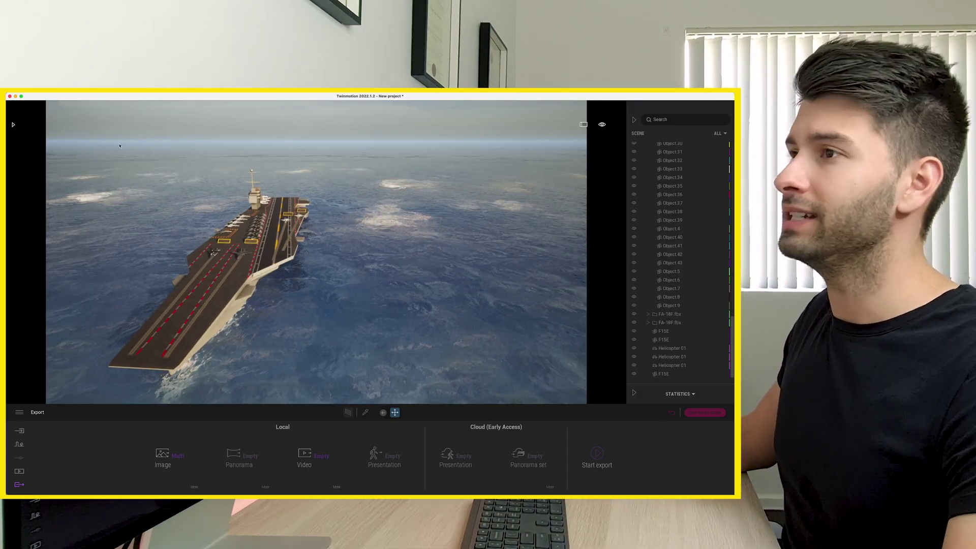
# - Start a new project and discard the unsaved changes of the current aircraft carrier scene
pyautogui.click(51, 94)
pyautogui.click(56, 97)
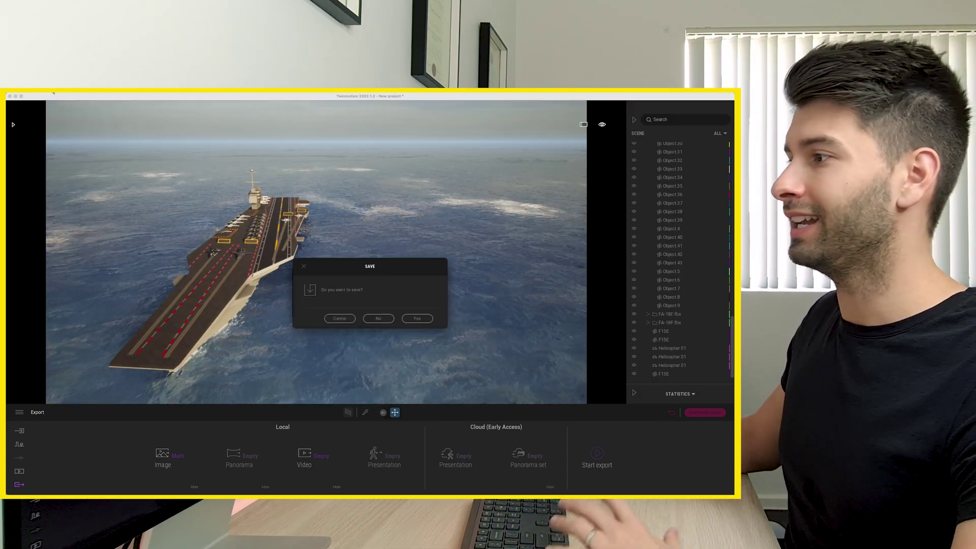
pyautogui.click(378, 319)
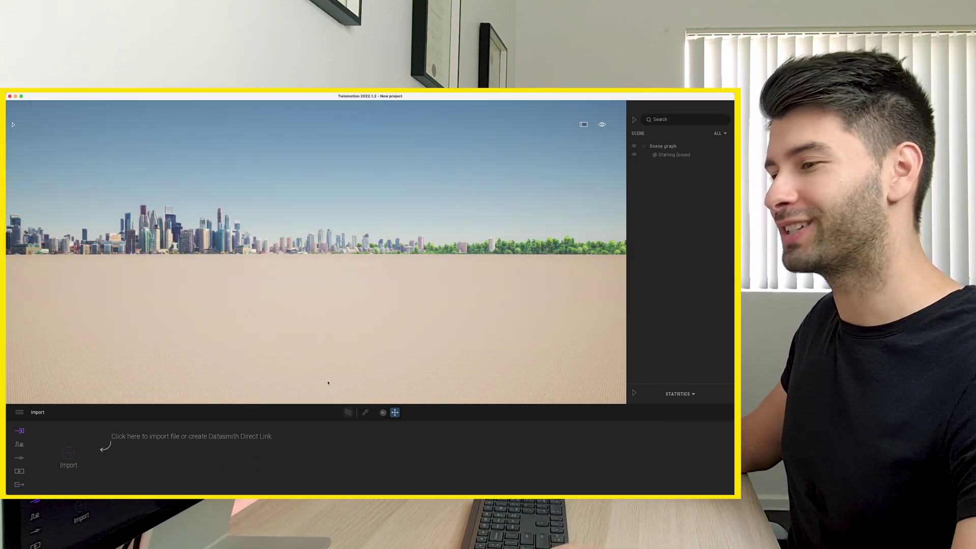
# - Set the location's background picture to None to remove the city skyline
pyautogui.click(20, 459)
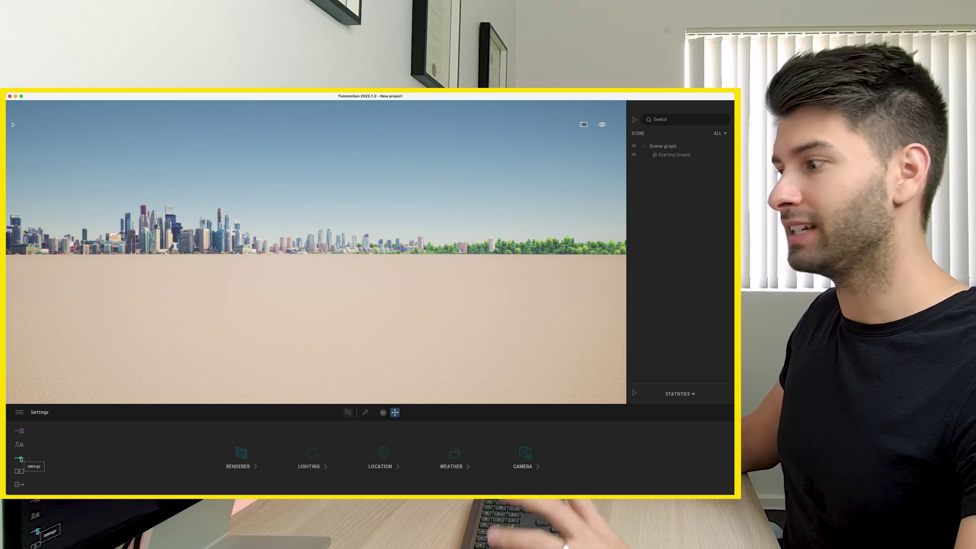
pyautogui.click(384, 454)
pyautogui.click(694, 455)
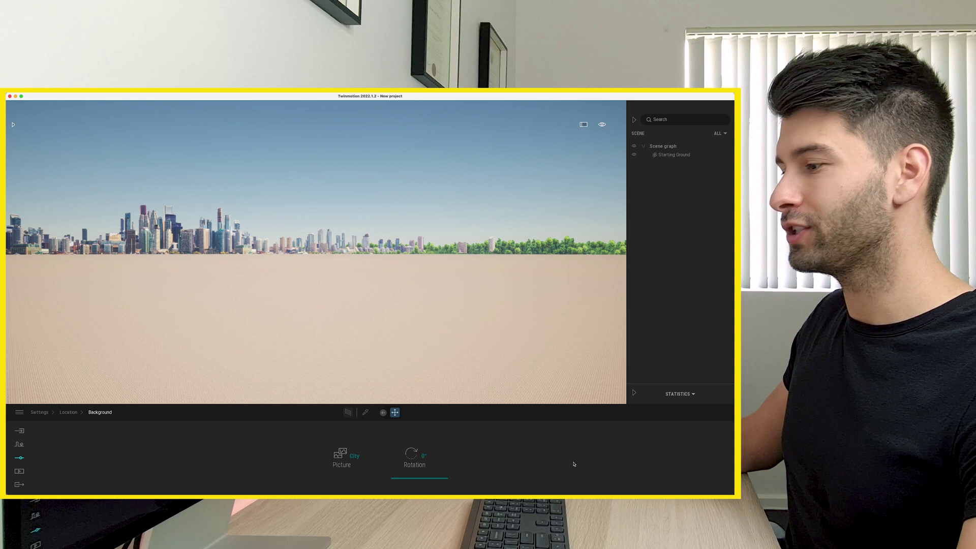
pyautogui.click(341, 456)
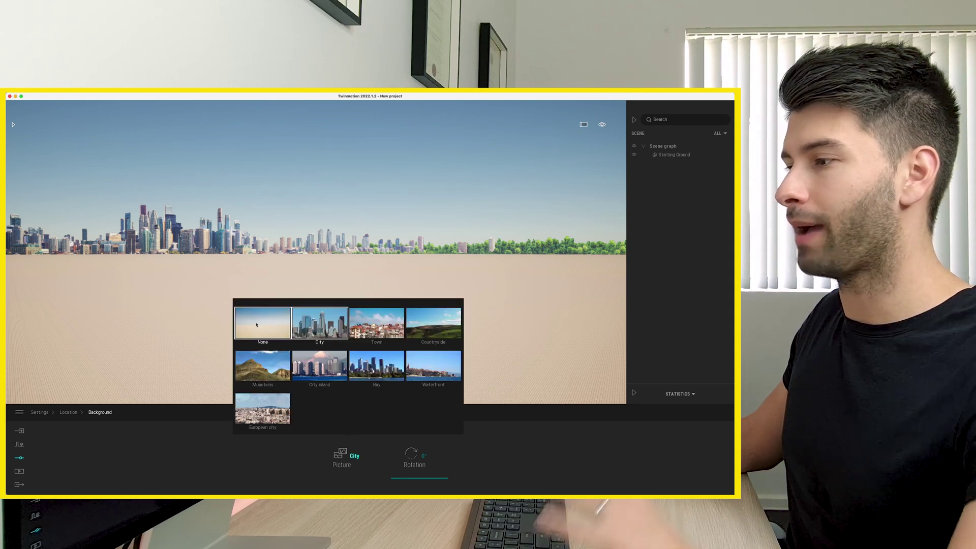
pyautogui.click(257, 322)
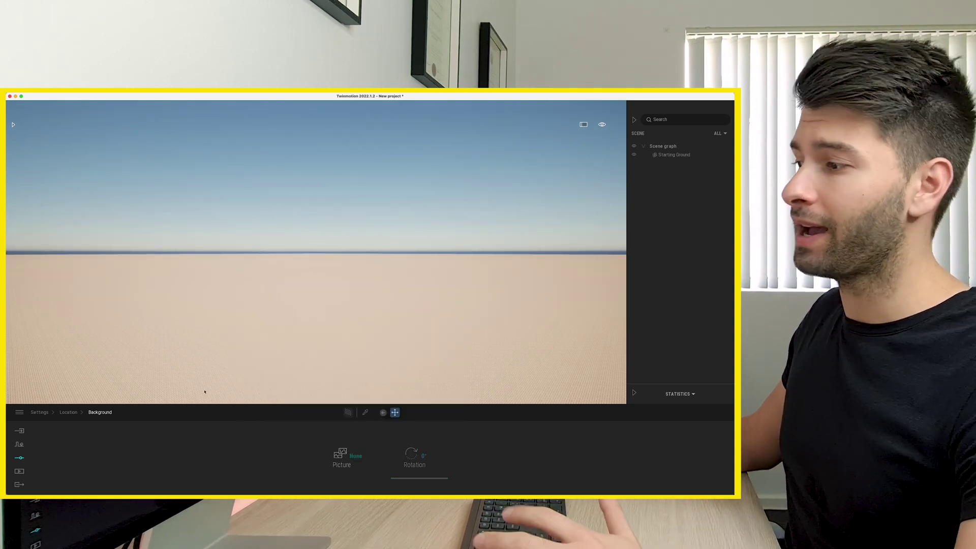
# - Enable the ocean in the weather effects and set its aspect to Atlantic ocean
pyautogui.click(20, 459)
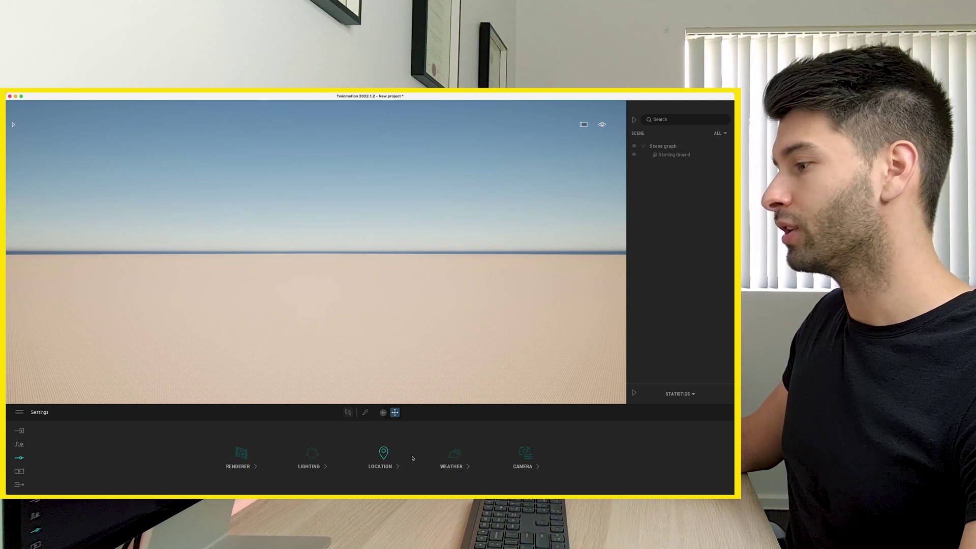
pyautogui.click(455, 455)
pyautogui.click(689, 454)
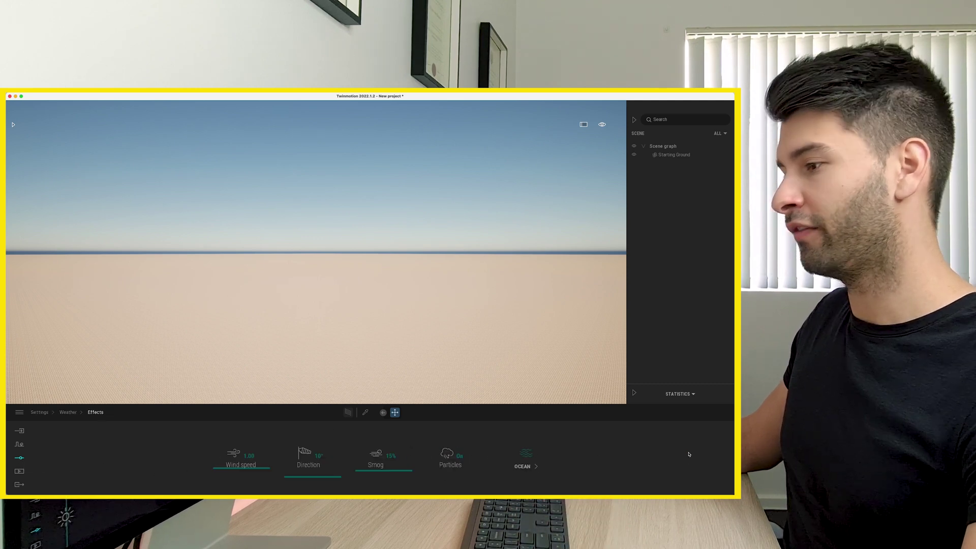
pyautogui.click(529, 457)
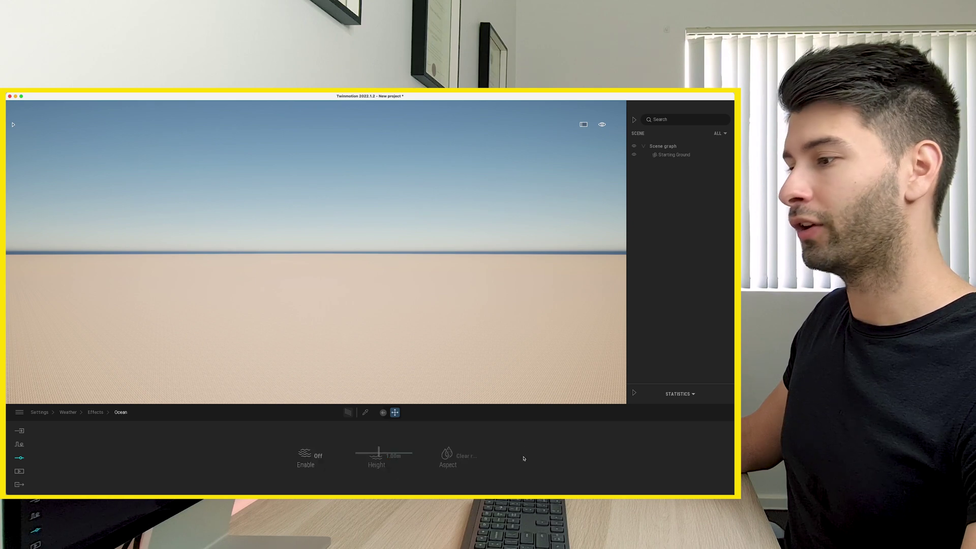
pyautogui.click(311, 458)
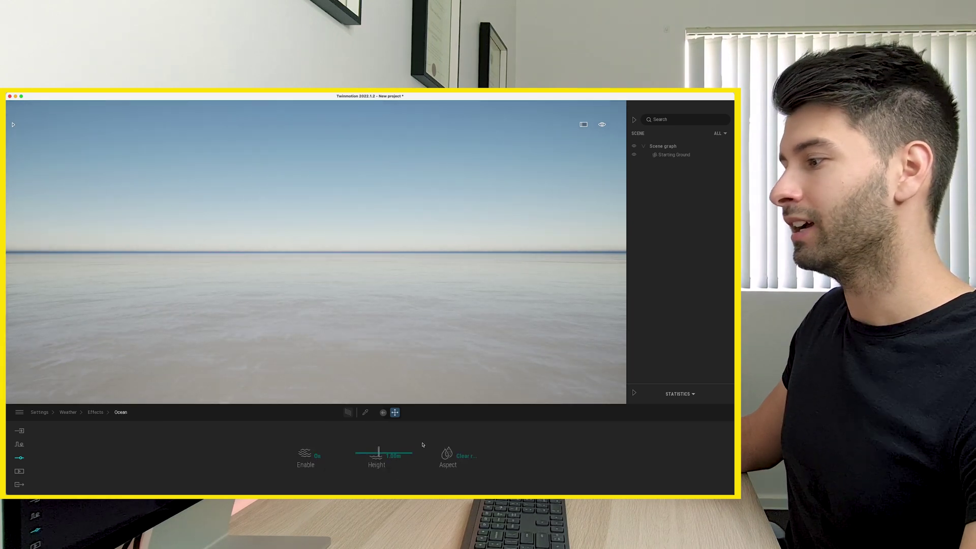
pyautogui.click(461, 456)
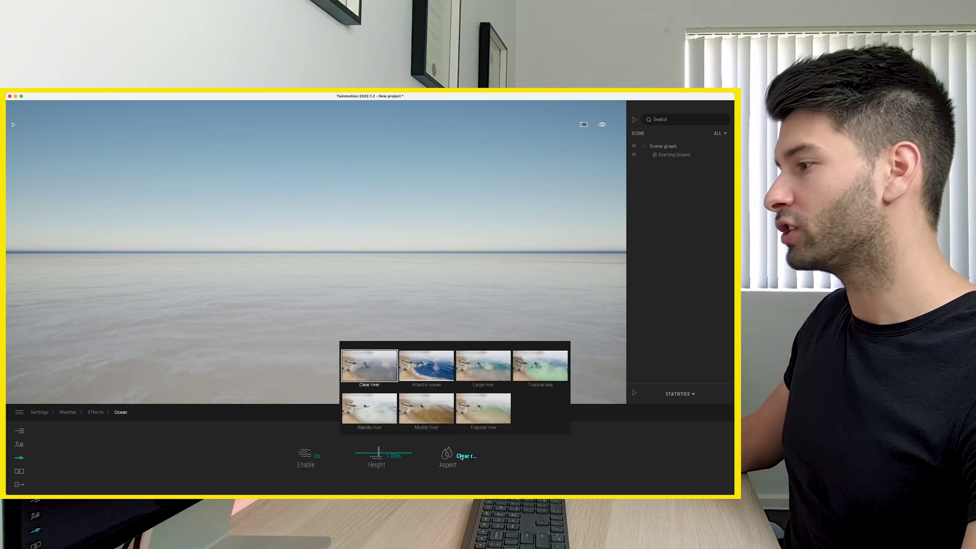
pyautogui.click(423, 371)
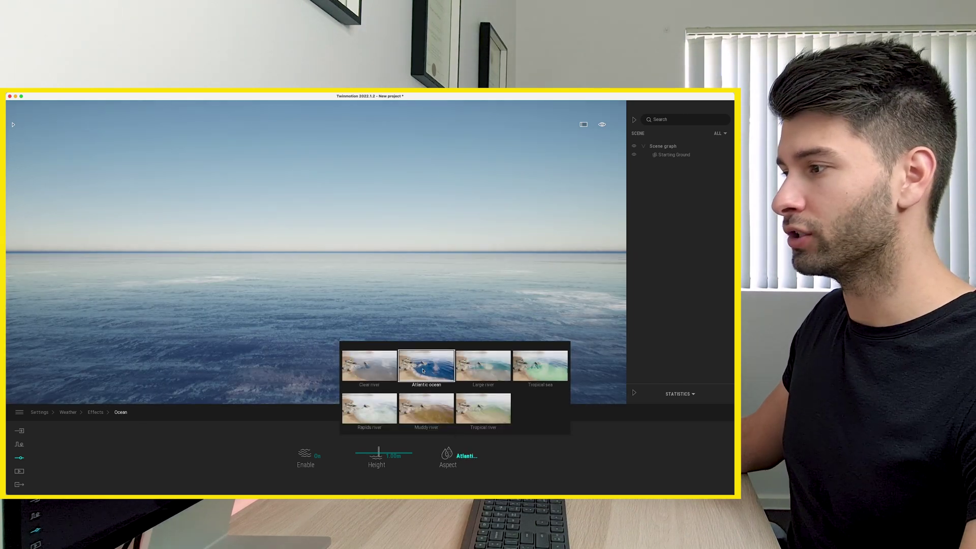
pyautogui.moveTo(387, 346); pyautogui.dragTo(326, 386, button='right')
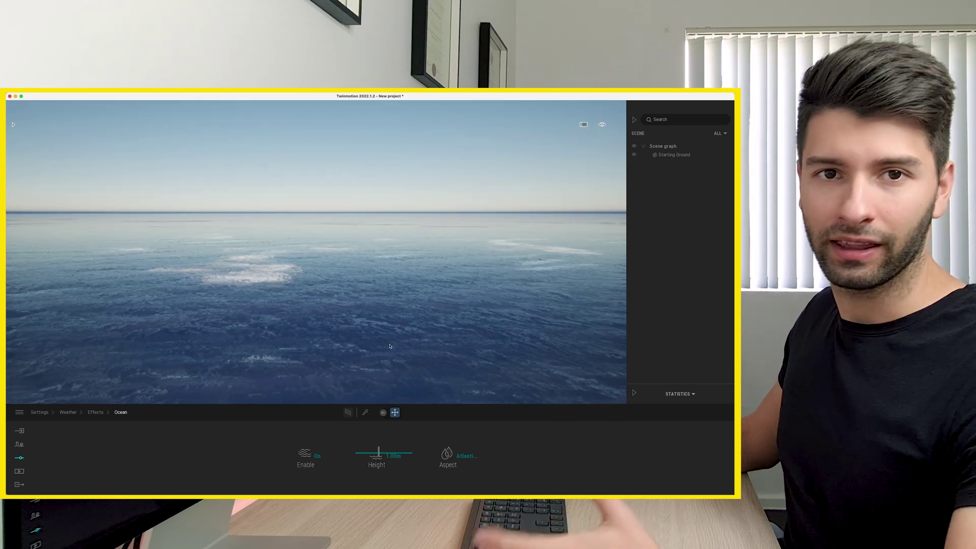
# - Apply the MoAf Cloudy 32 skydome from the library's cloudy morning and afternoon skies to the scene
pyautogui.click(13, 124)
pyautogui.click(15, 134)
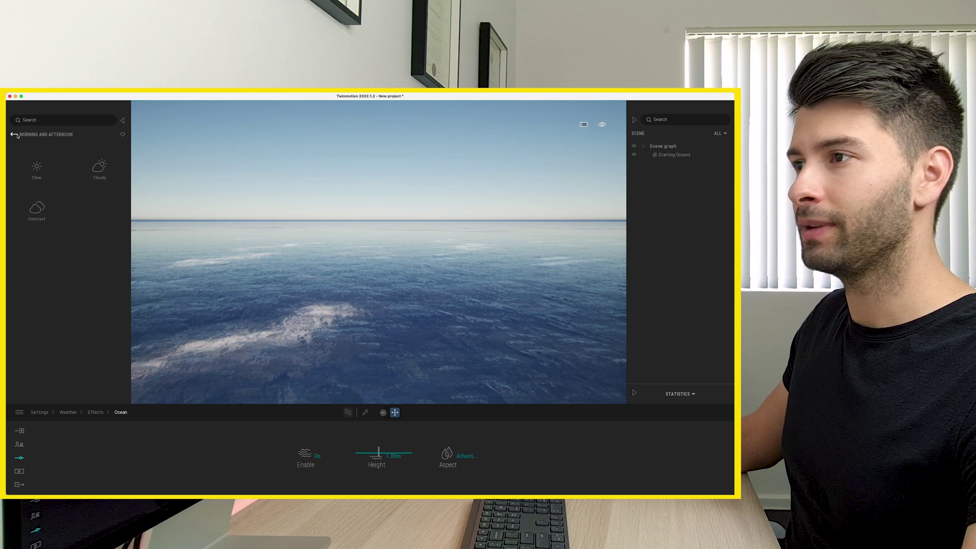
pyautogui.click(15, 134)
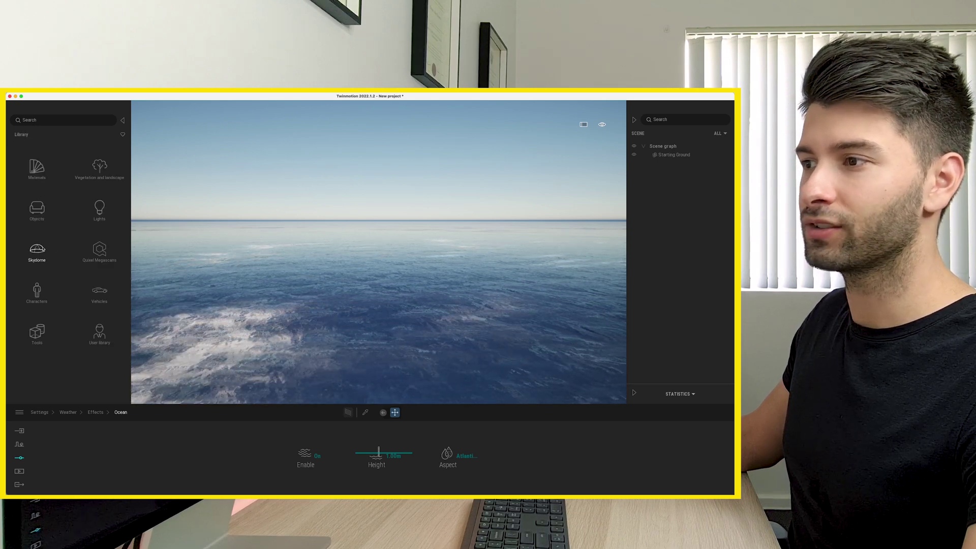
pyautogui.click(37, 249)
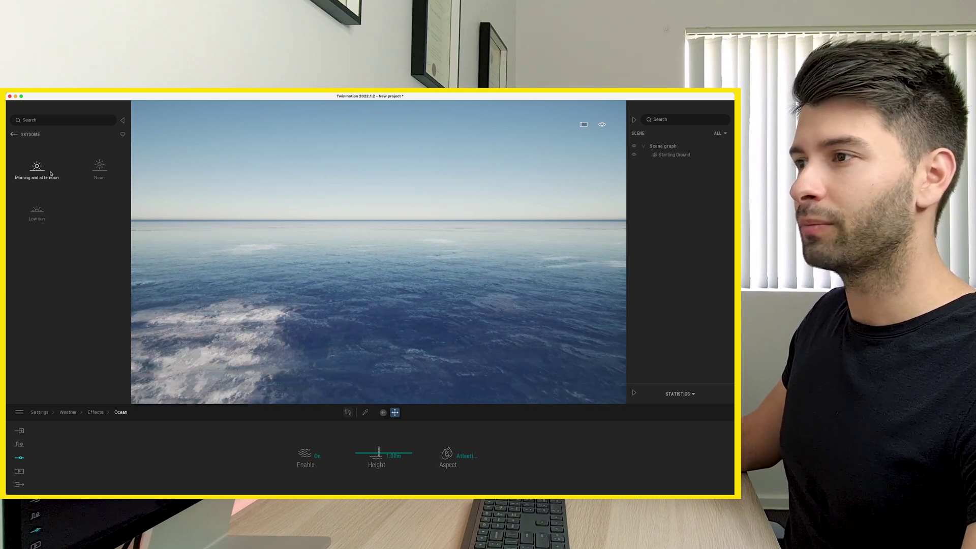
pyautogui.click(50, 174)
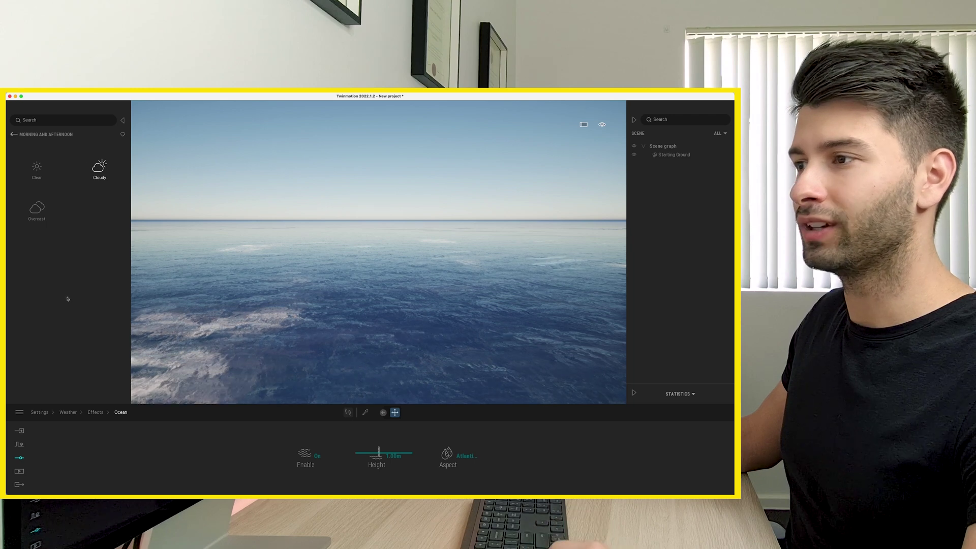
pyautogui.click(99, 169)
pyautogui.moveTo(47, 370)
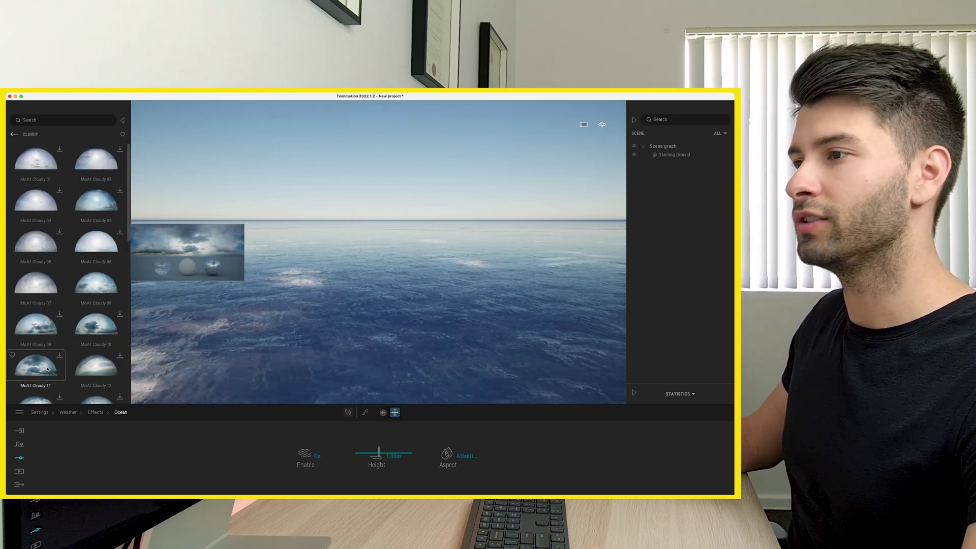
pyautogui.scroll(-10, 72, 365)
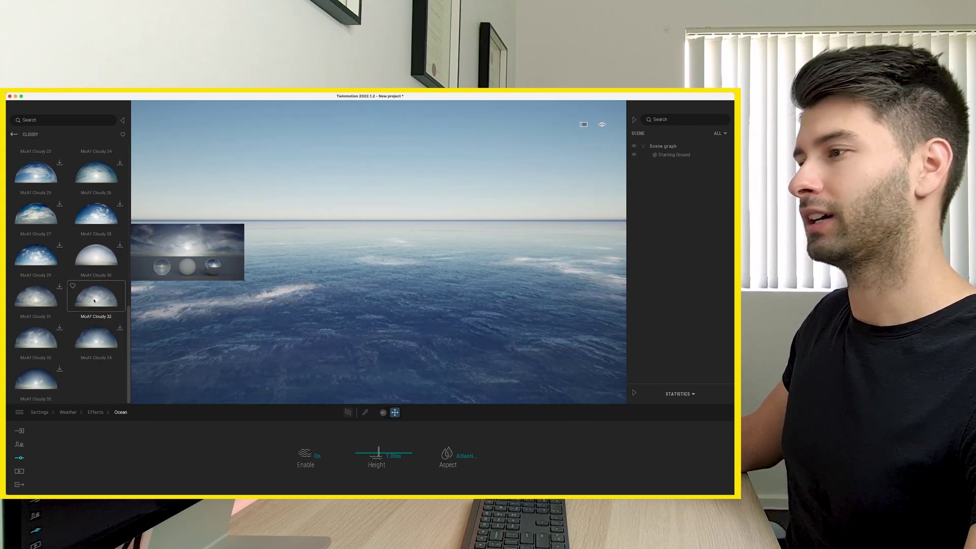
pyautogui.moveTo(94, 301); pyautogui.dragTo(424, 123)
pyautogui.moveTo(352, 161); pyautogui.dragTo(350, 159)
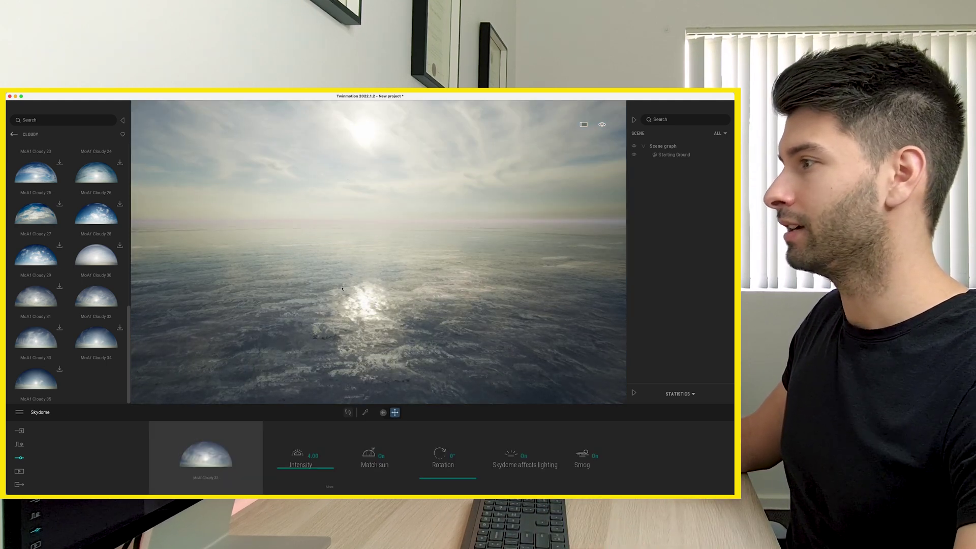
pyautogui.moveTo(342, 288)
pyautogui.mouseDown(button='right')
pyautogui.moveTo(595, 289)
pyautogui.moveTo(336, 288)
pyautogui.mouseUp(button='right')
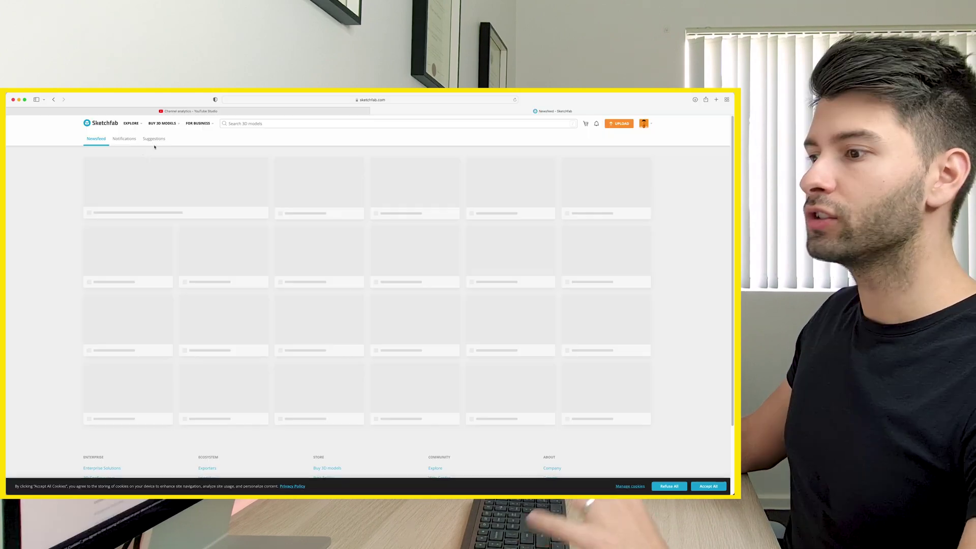
# - Search Sketchfab for "aircraft carrier" and browse the available 3D models
pyautogui.click(290, 124)
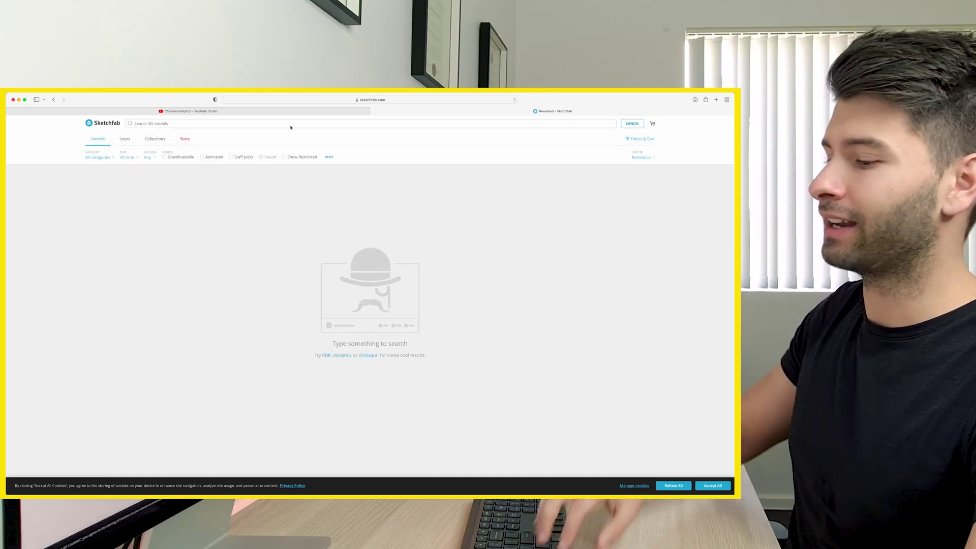
pyautogui.write('aircraft')
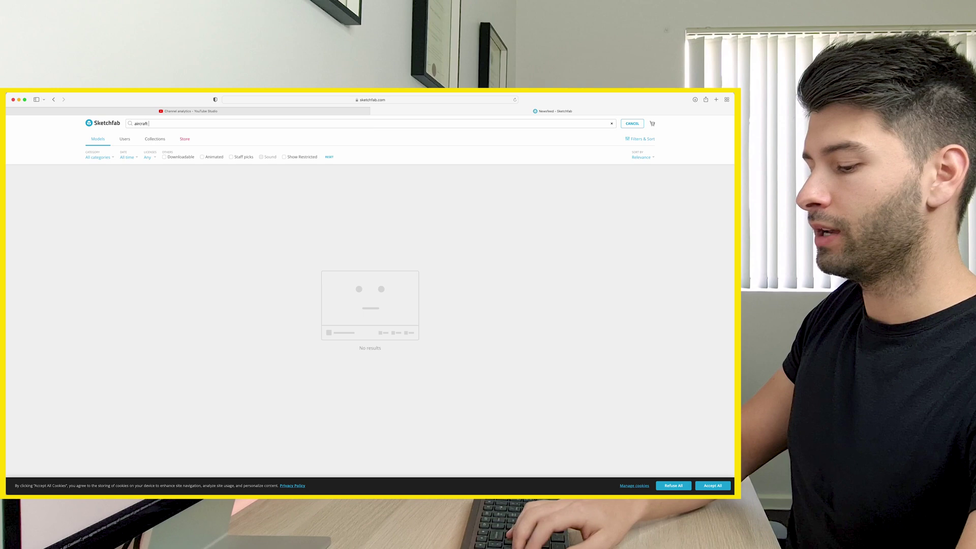
pyautogui.write(' carrier')
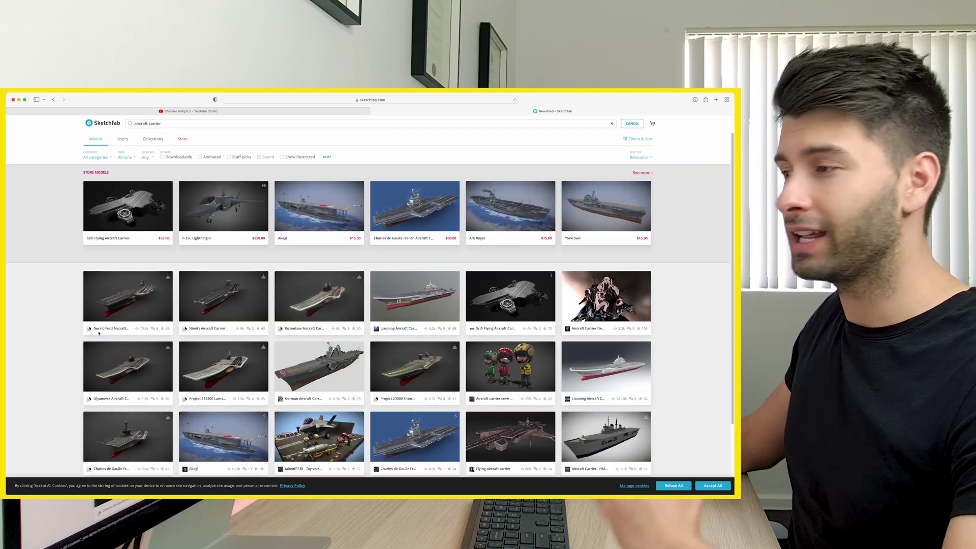
pyautogui.scroll(-5, 81, 338)
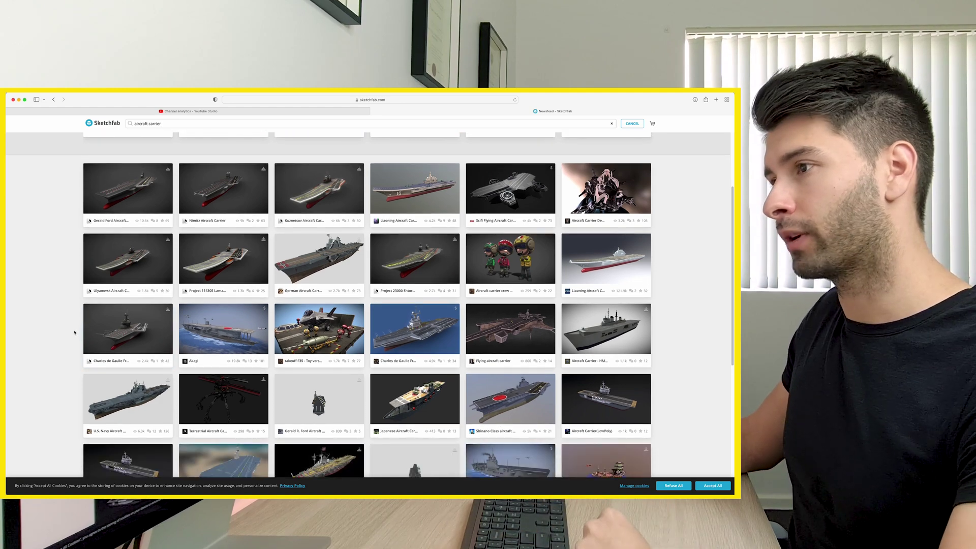
pyautogui.scroll(2, 74, 333)
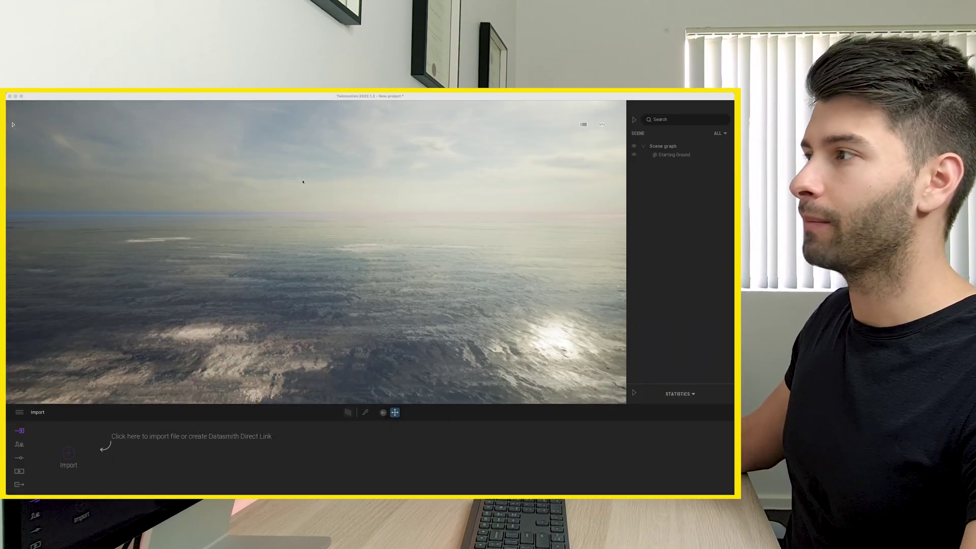
# - Import the geometry file Gerald.fbx from the carrier folder in Downloads with the default import options
pyautogui.click(68, 454)
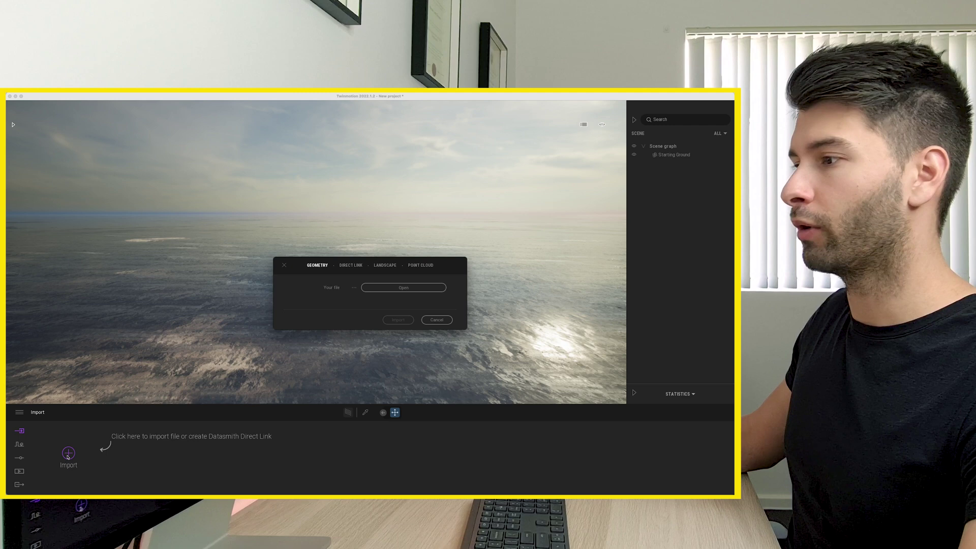
pyautogui.click(410, 288)
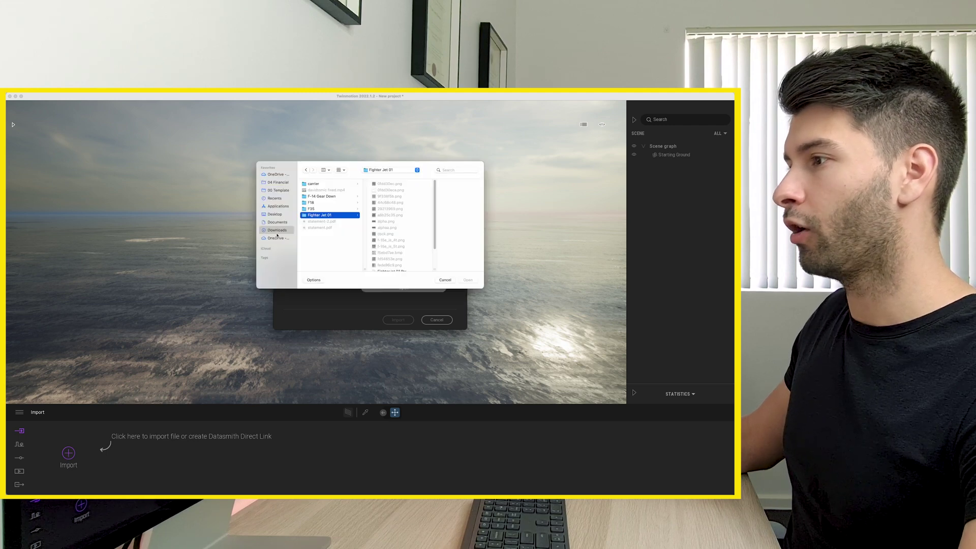
pyautogui.click(327, 185)
pyautogui.click(386, 209)
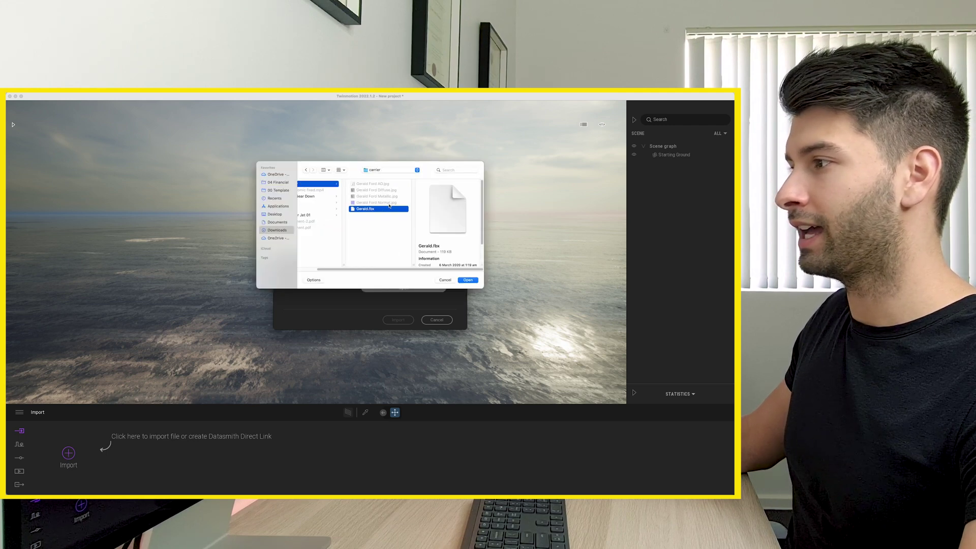
pyautogui.click(466, 281)
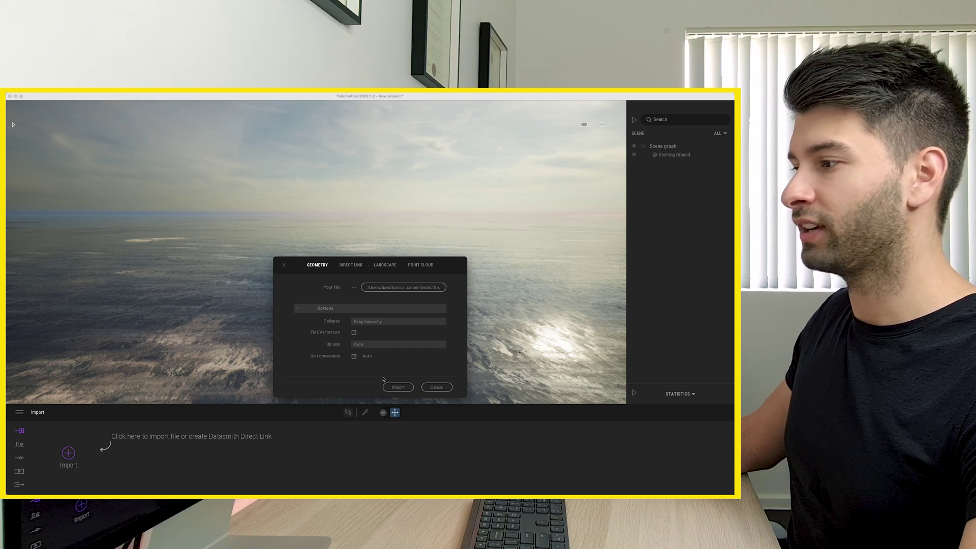
pyautogui.click(398, 387)
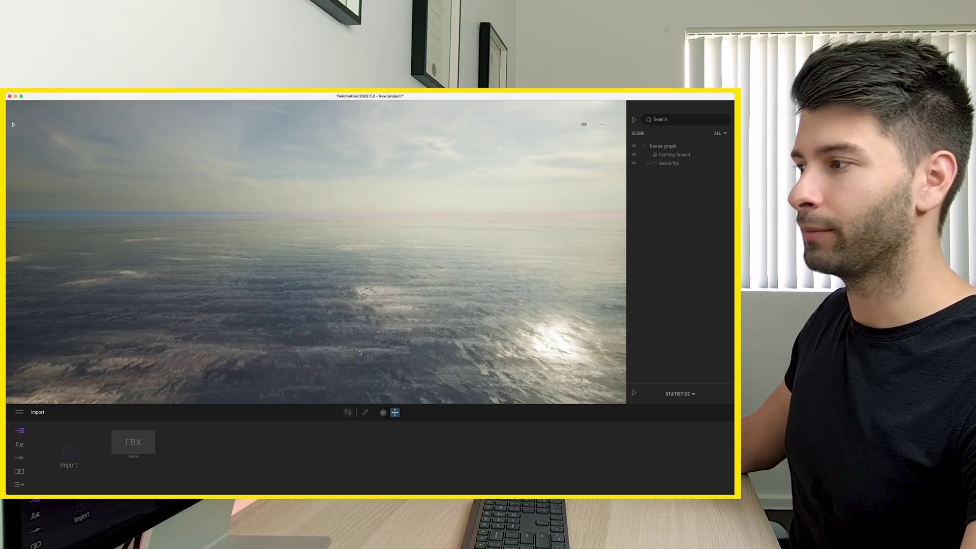
# - Raise the imported aircraft carrier vertically so that its hull sits above the ocean surface
pyautogui.moveTo(320, 293); pyautogui.dragTo(127, 325, button='right')
pyautogui.press('s')
pyautogui.press('a')
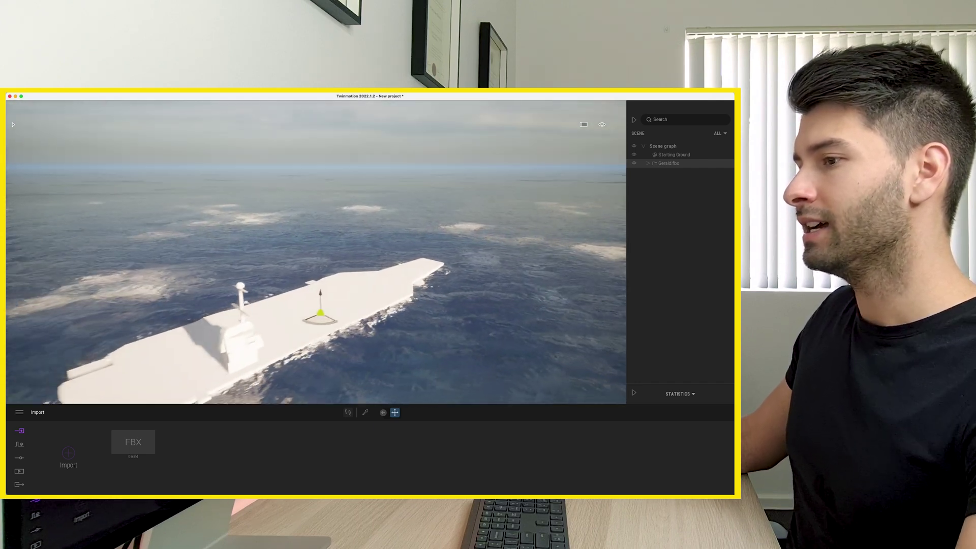
pyautogui.press('s')
pyautogui.moveTo(316, 305); pyautogui.dragTo(256, 270, button='right')
pyautogui.press('q')
pyautogui.press('d')
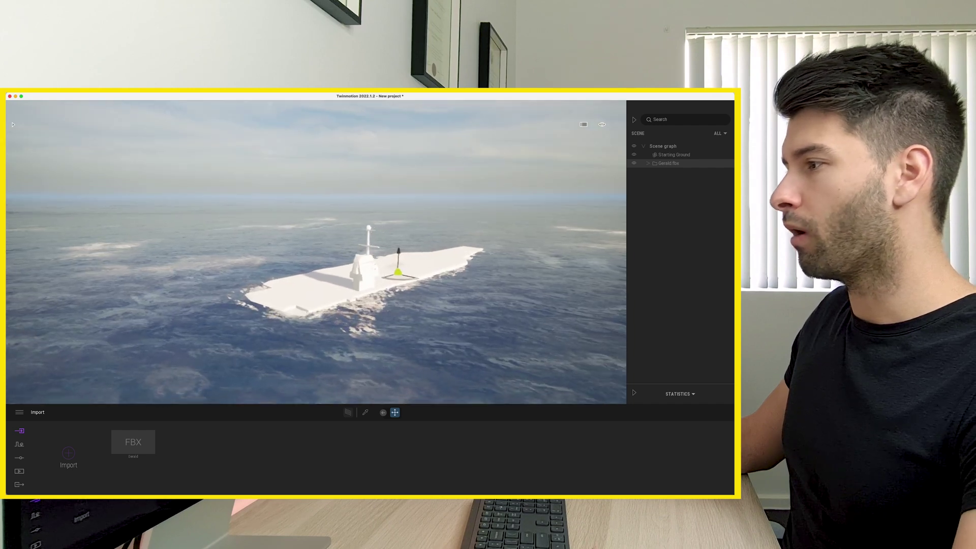
pyautogui.moveTo(356, 315); pyautogui.dragTo(340, 314, button='right')
pyautogui.press('e')
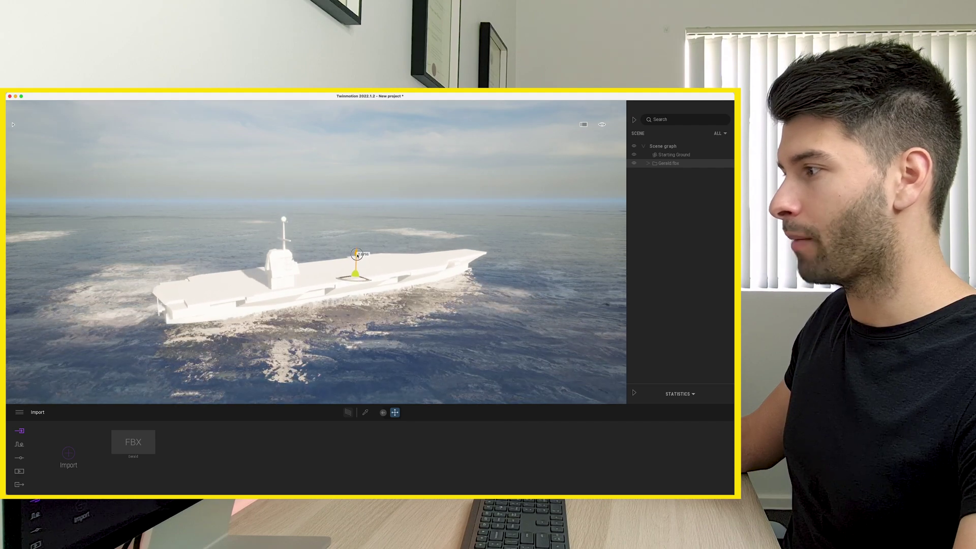
pyautogui.press('d')
pyautogui.moveTo(380, 274); pyautogui.dragTo(313, 275, button='right')
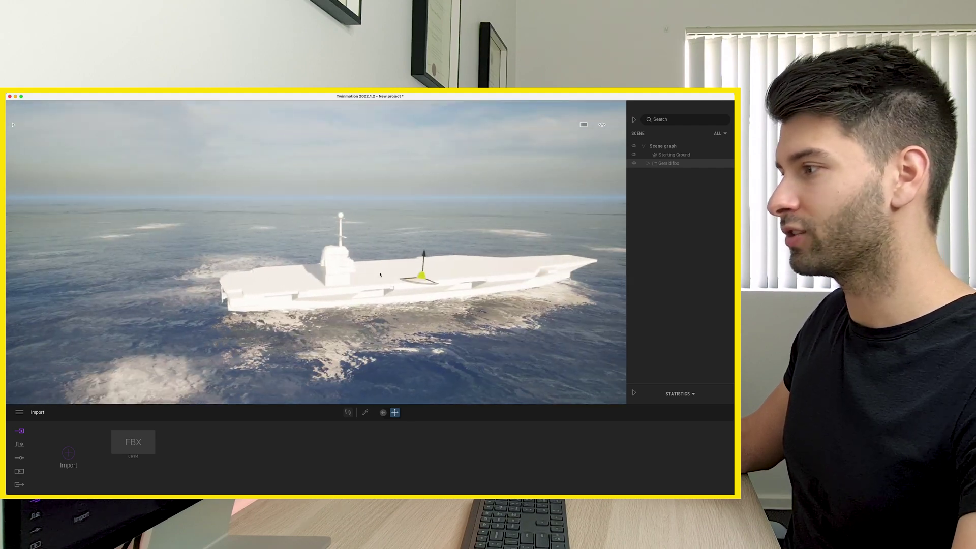
# - Pick the aircraft carrier's material and load Gerald Ford Diffuse.jpg from the carrier folder as its color texture
pyautogui.click(366, 413)
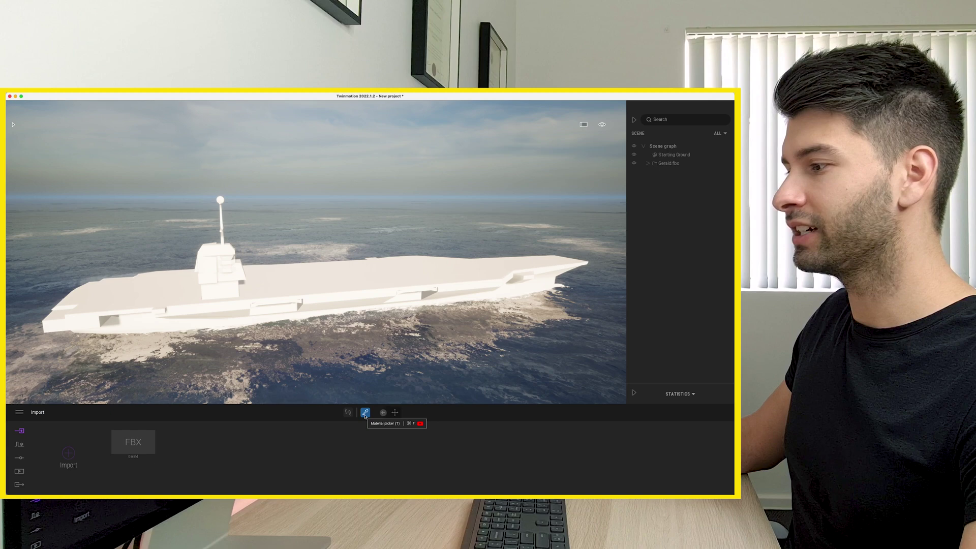
pyautogui.click(342, 281)
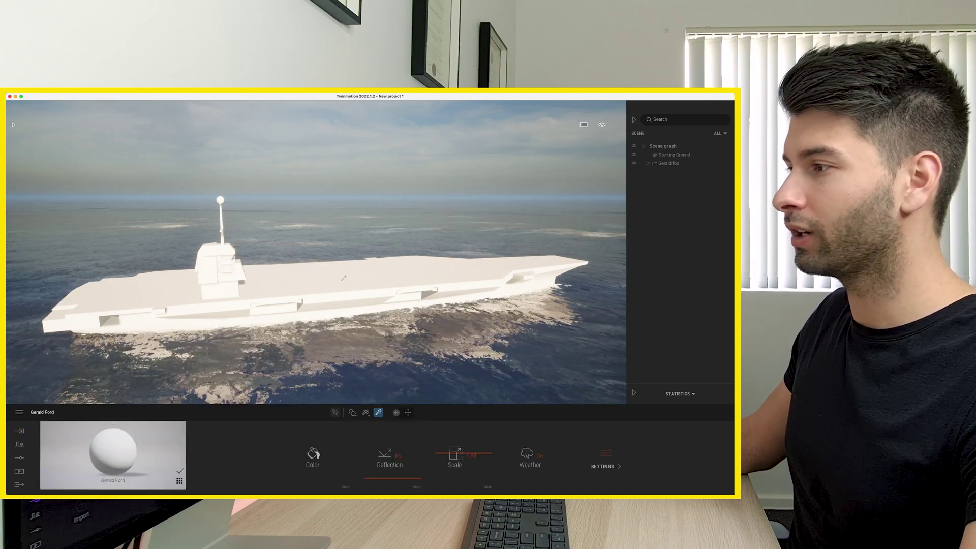
pyautogui.click(346, 487)
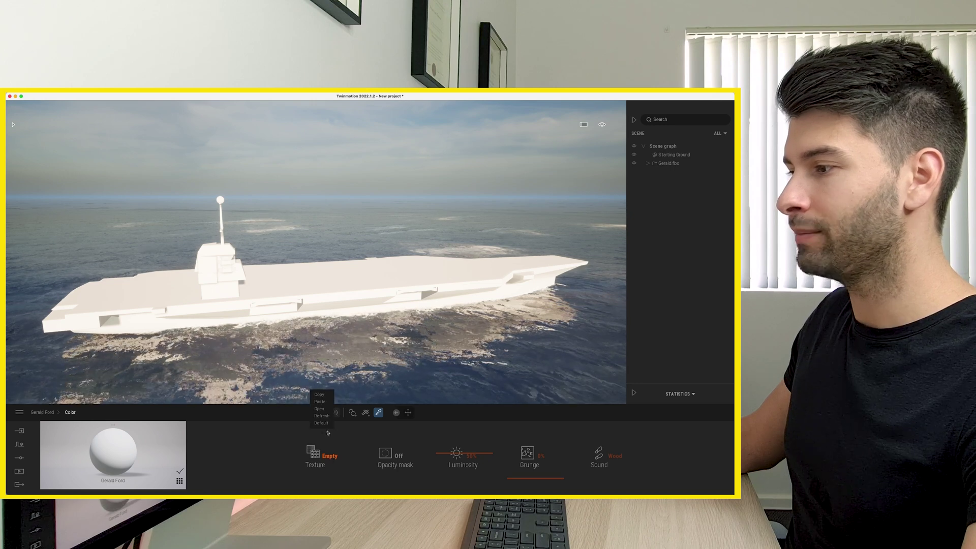
pyautogui.click(320, 410)
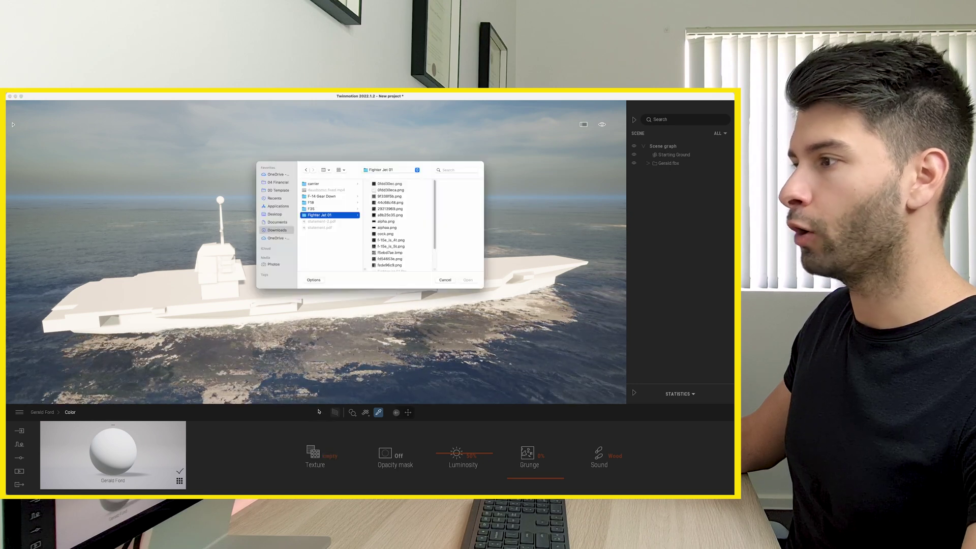
pyautogui.click(329, 184)
pyautogui.press('Right')
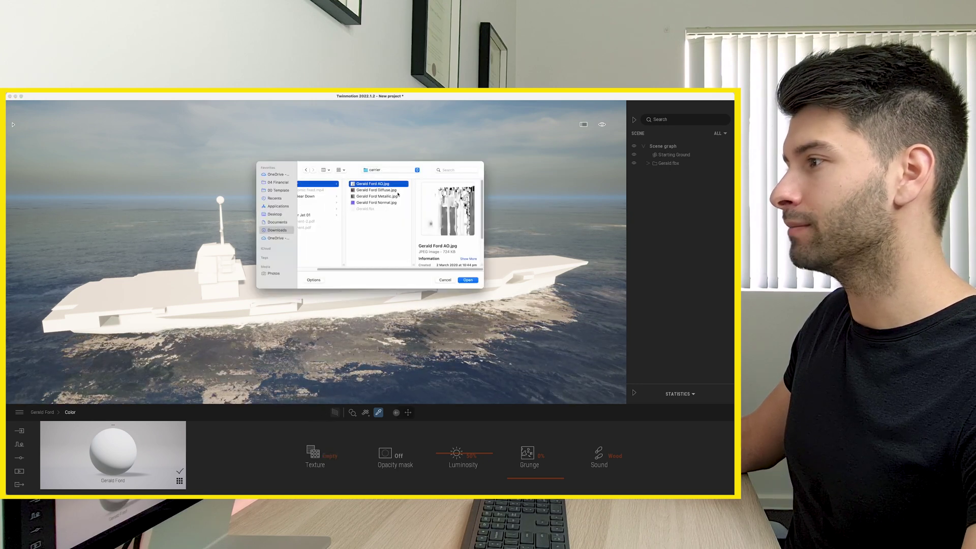
pyautogui.click(392, 197)
pyautogui.click(383, 202)
pyautogui.click(376, 190)
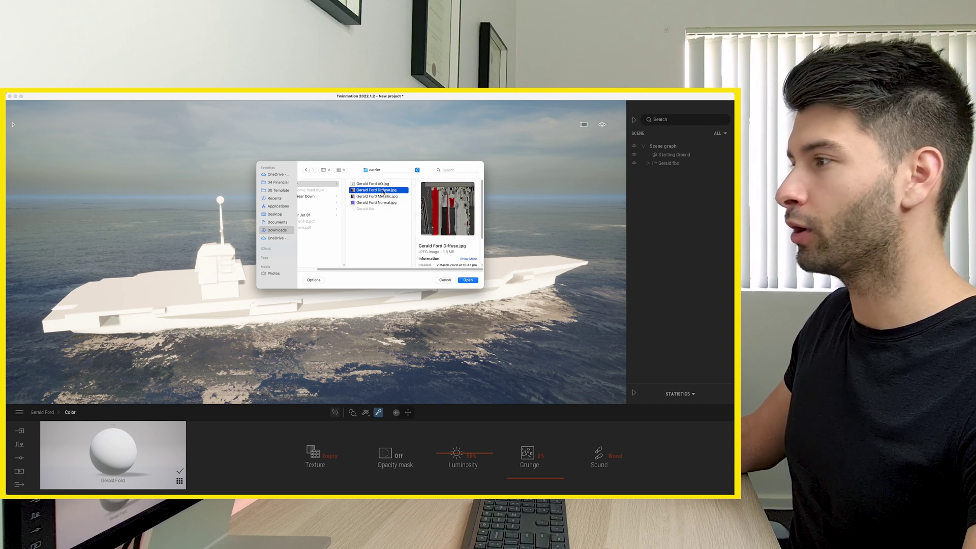
pyautogui.click(467, 280)
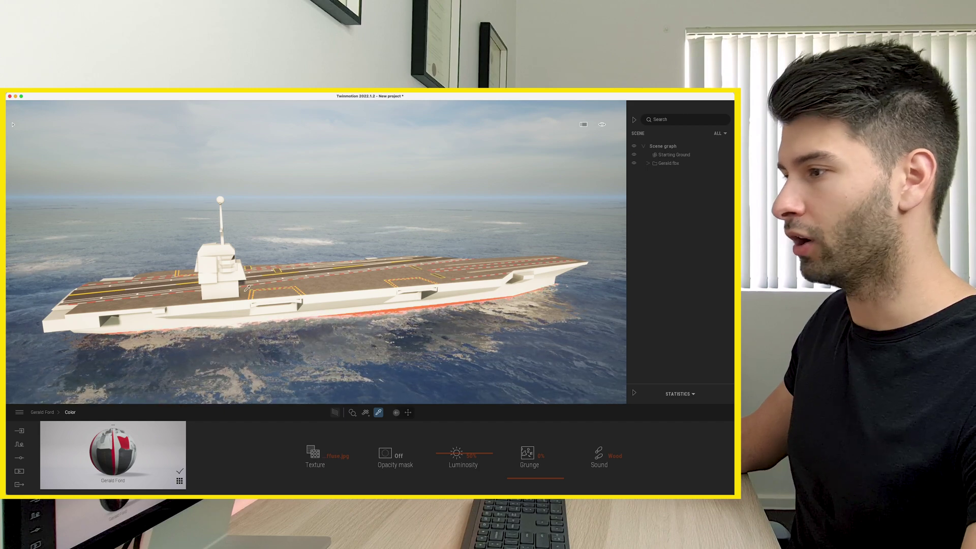
# - Turn on metalness for the carrier's material and load Gerald Ford Metallic.jpg as its metalness texture
pyautogui.click(43, 412)
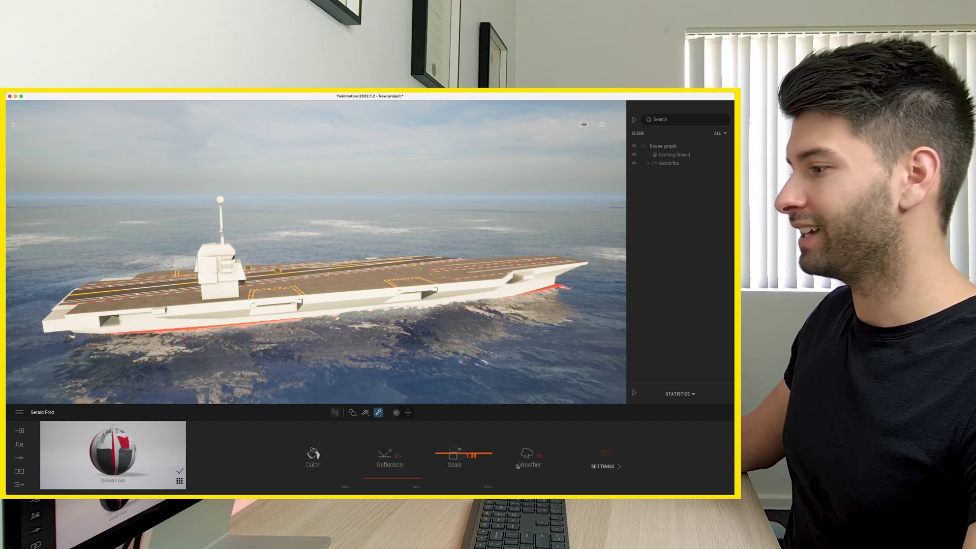
pyautogui.click(603, 460)
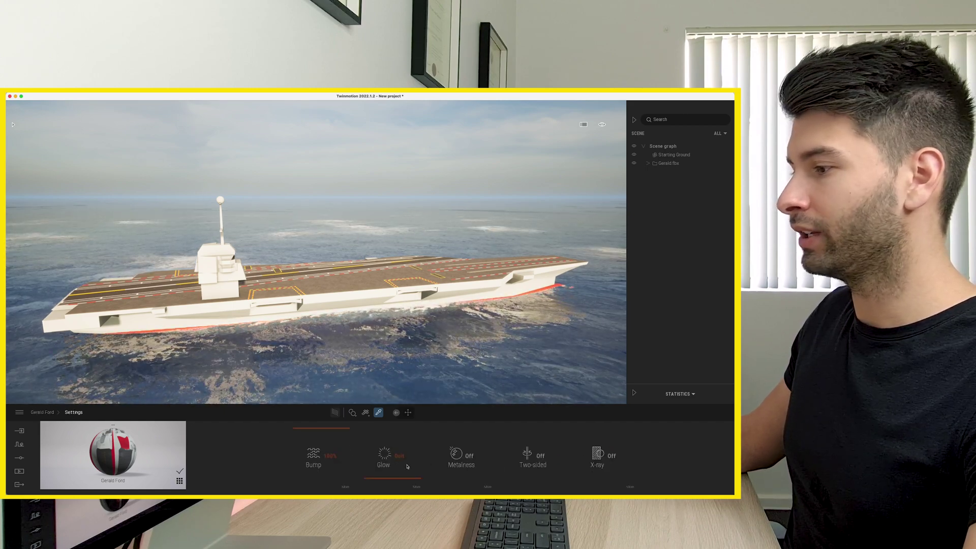
pyautogui.click(468, 458)
pyautogui.click(488, 487)
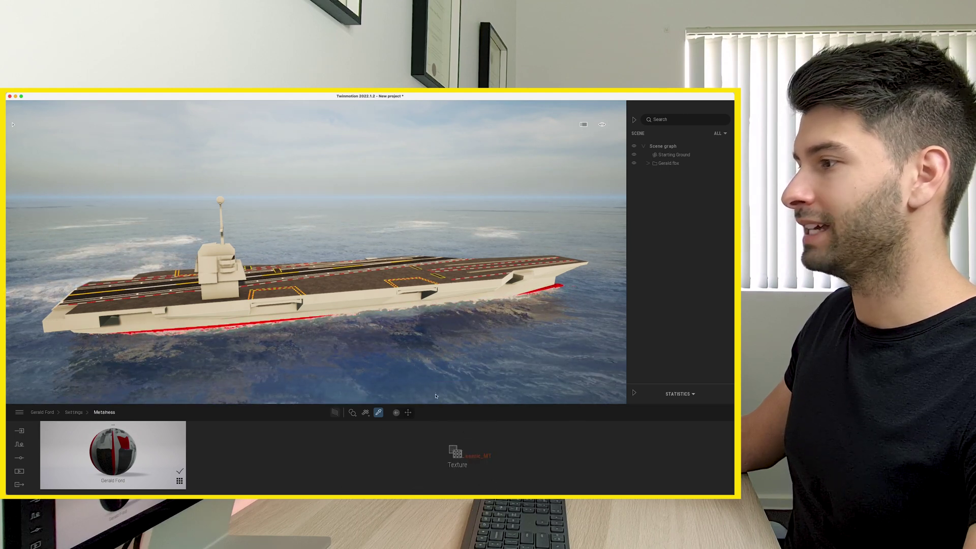
pyautogui.doubleClick(330, 198)
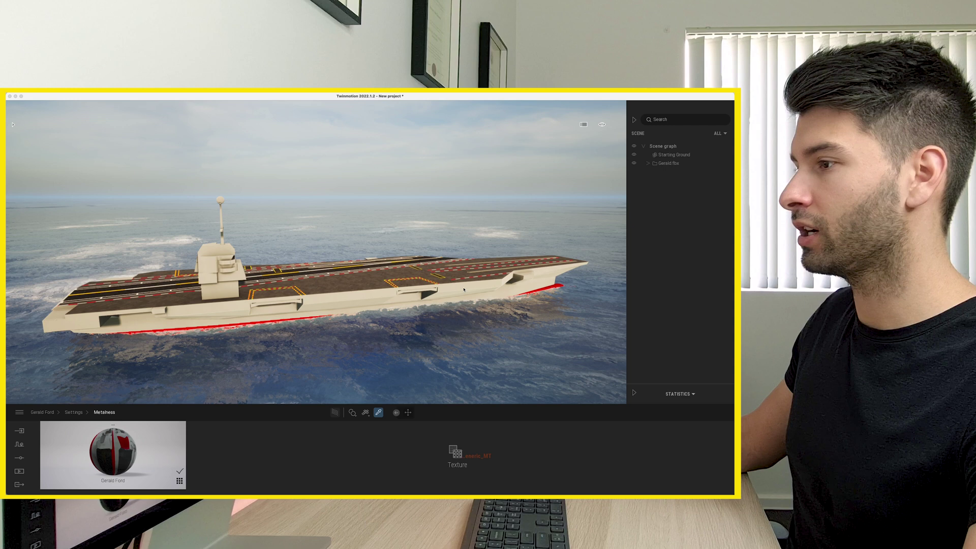
# - Load Gerald Ford Normal.jpg as the normal map in the bump settings of the carrier's material
pyautogui.click(73, 412)
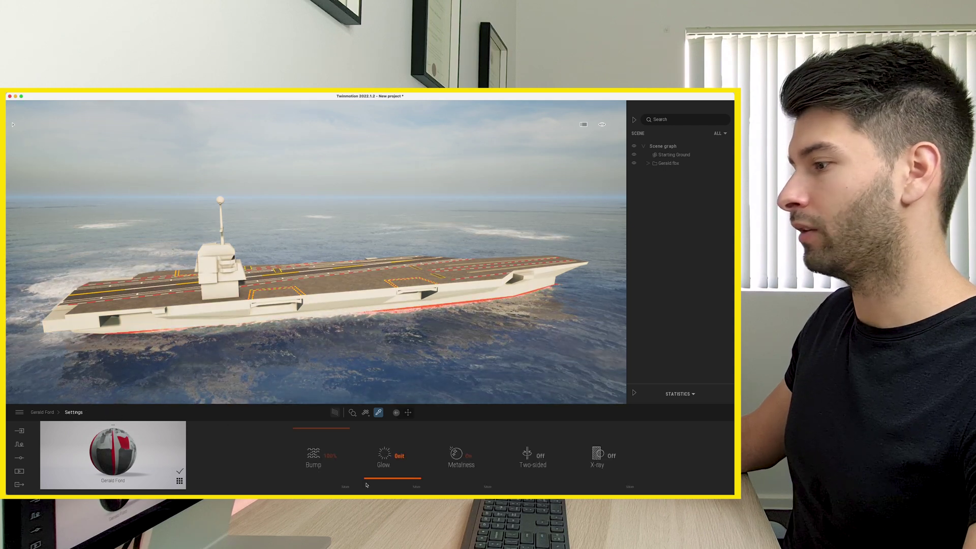
pyautogui.click(349, 484)
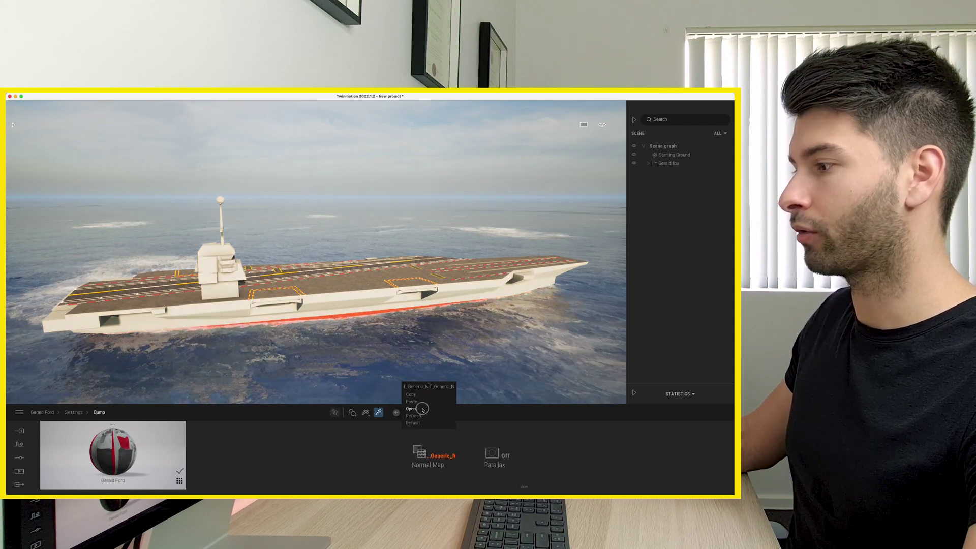
pyautogui.click(421, 409)
pyautogui.click(335, 203)
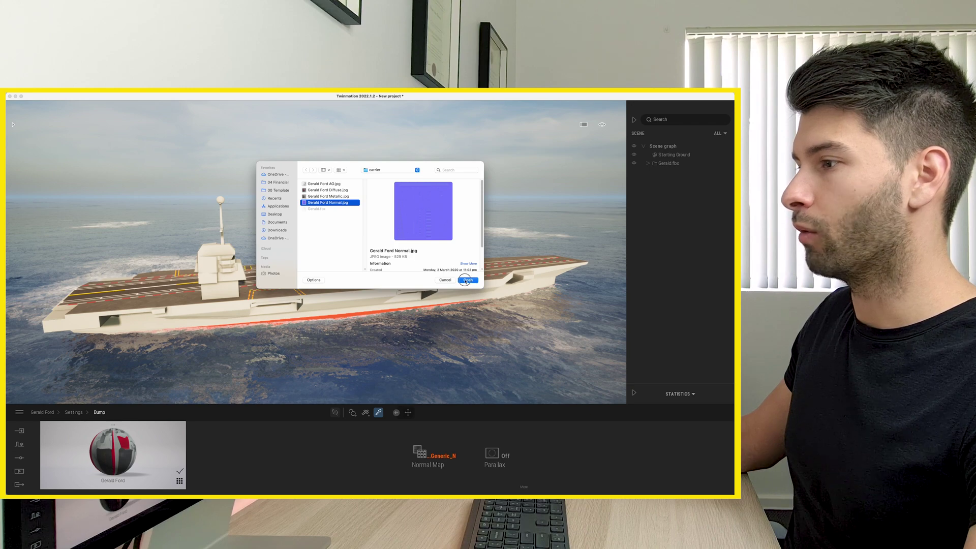
pyautogui.click(466, 281)
pyautogui.press('w')
pyautogui.press('d')
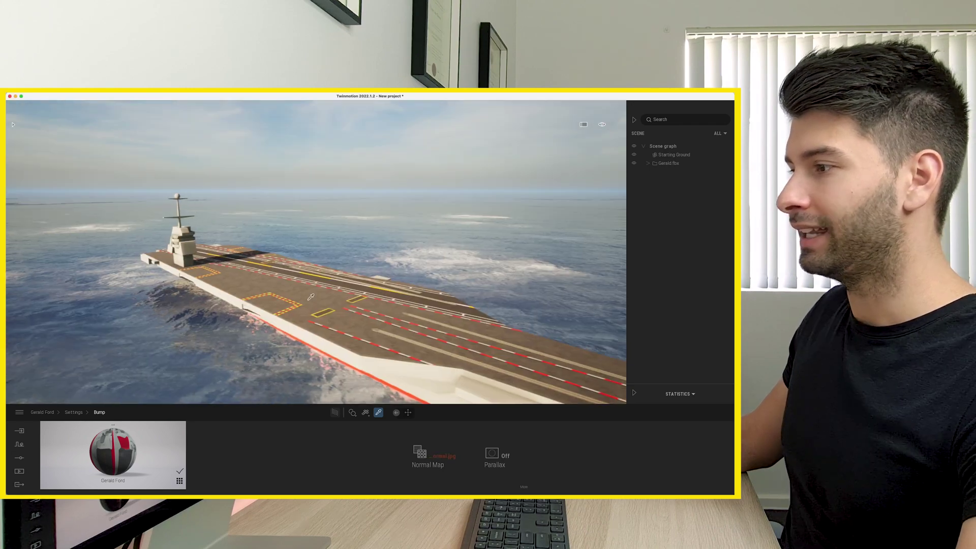
pyautogui.press('Escape')
# - Import the geometry file F-14 Gear Down.obj from the F-14 Gear Down folder into the scene
pyautogui.scroll(-2, 320, 307)
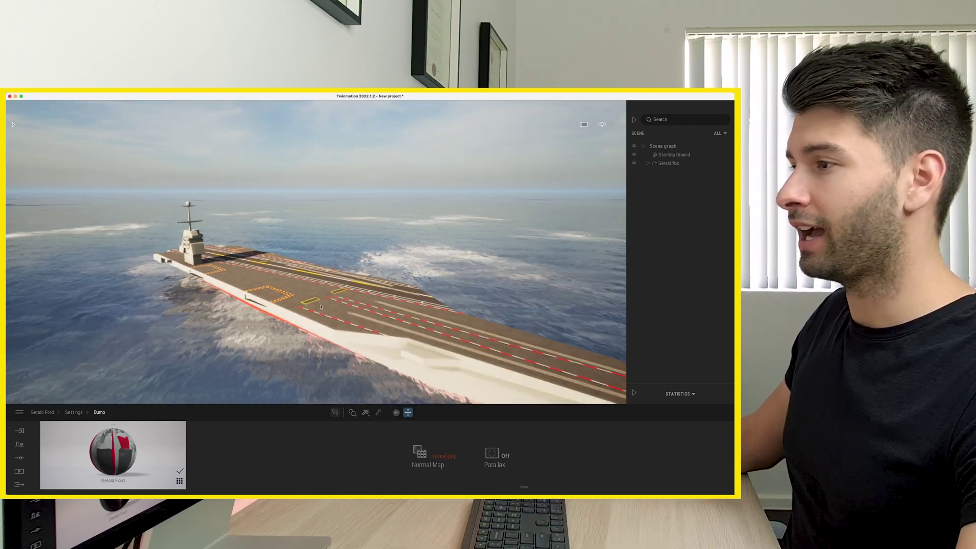
pyautogui.press('s')
pyautogui.press('d')
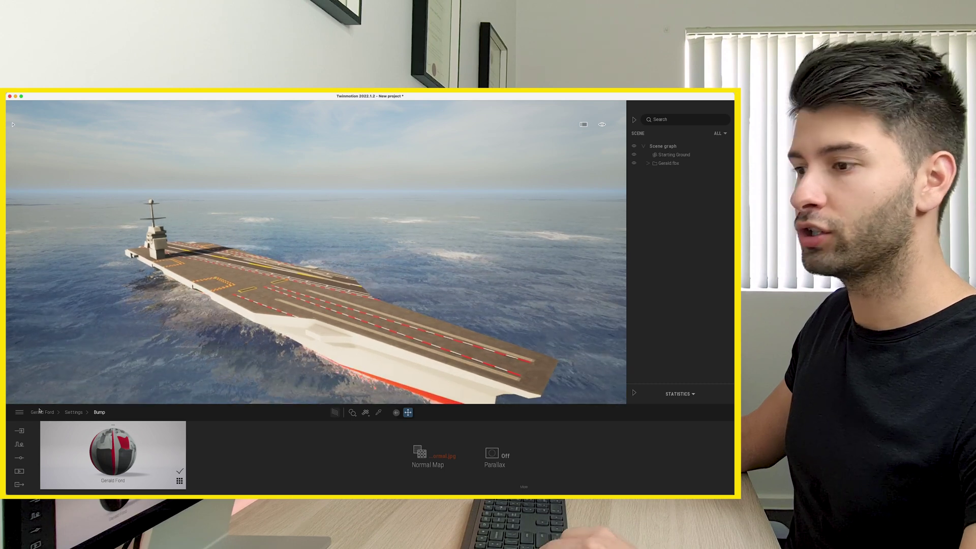
pyautogui.click(19, 431)
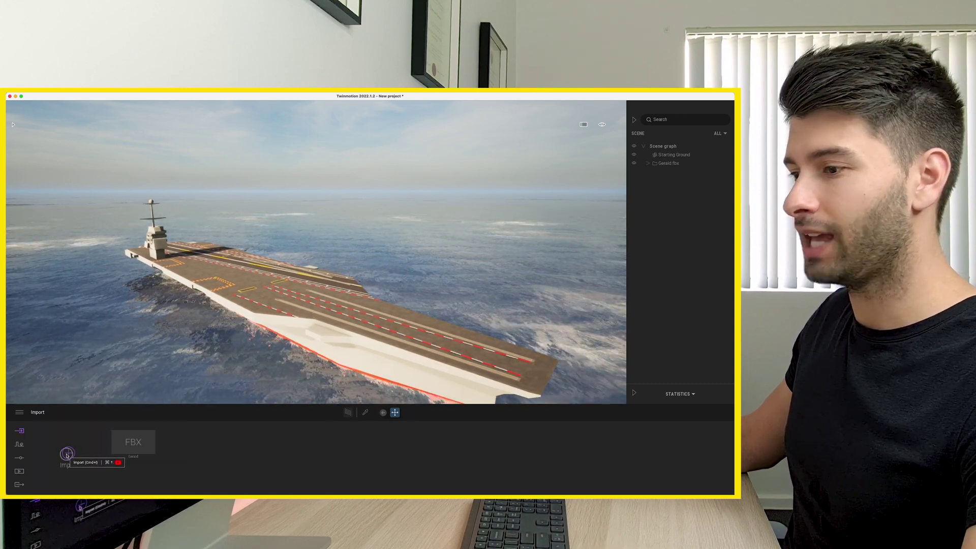
pyautogui.click(67, 455)
pyautogui.click(406, 289)
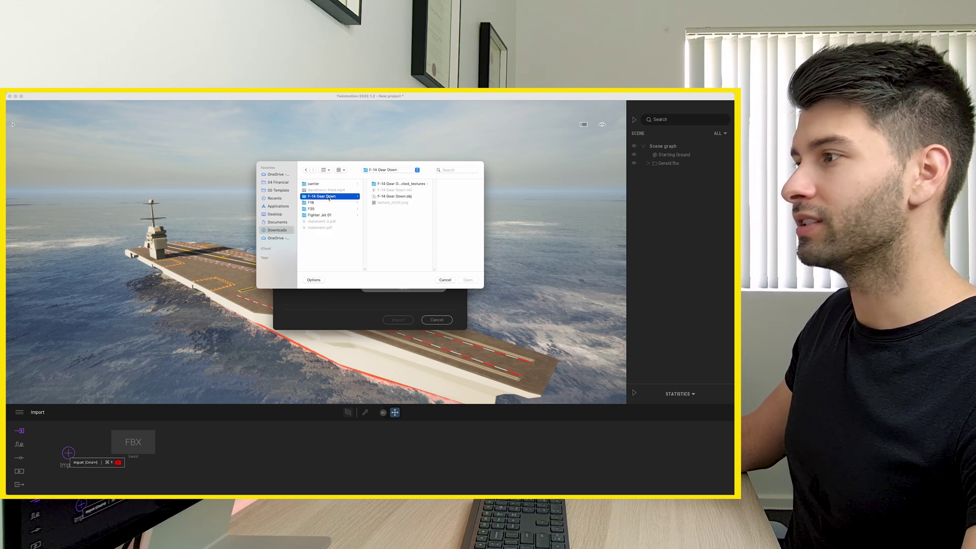
pyautogui.click(395, 197)
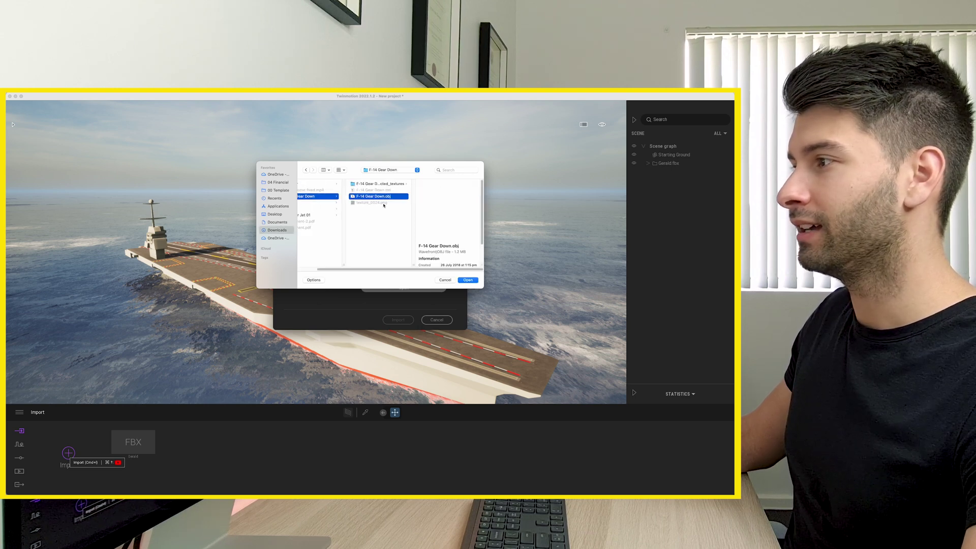
pyautogui.click(468, 280)
pyautogui.click(402, 388)
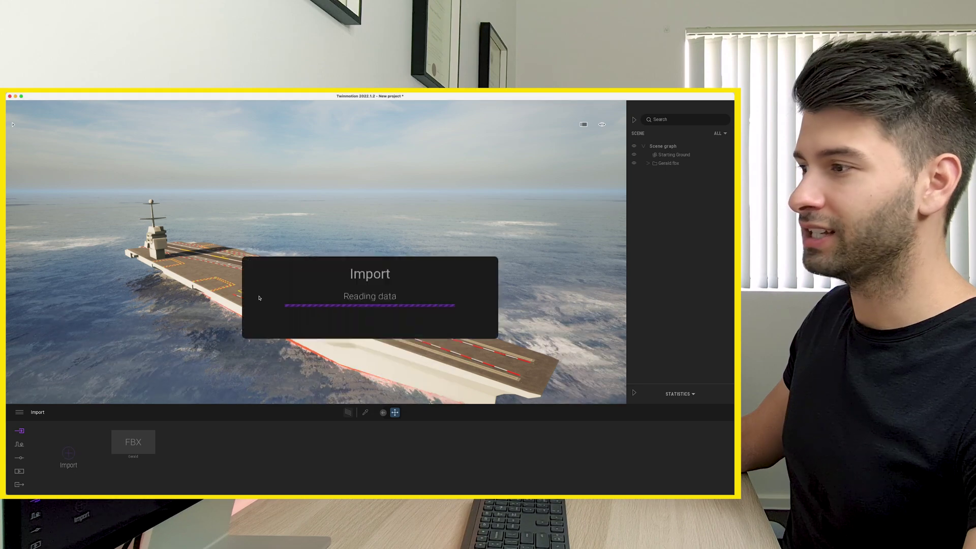
pyautogui.click(409, 347)
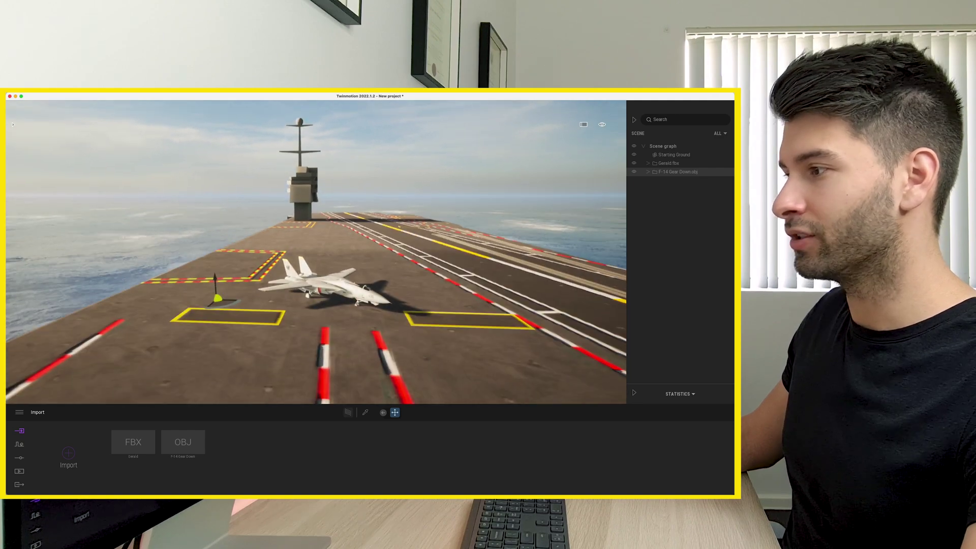
# - Pick the F-14 jet's white body material and turn on its two-sided setting
pyautogui.click(370, 416)
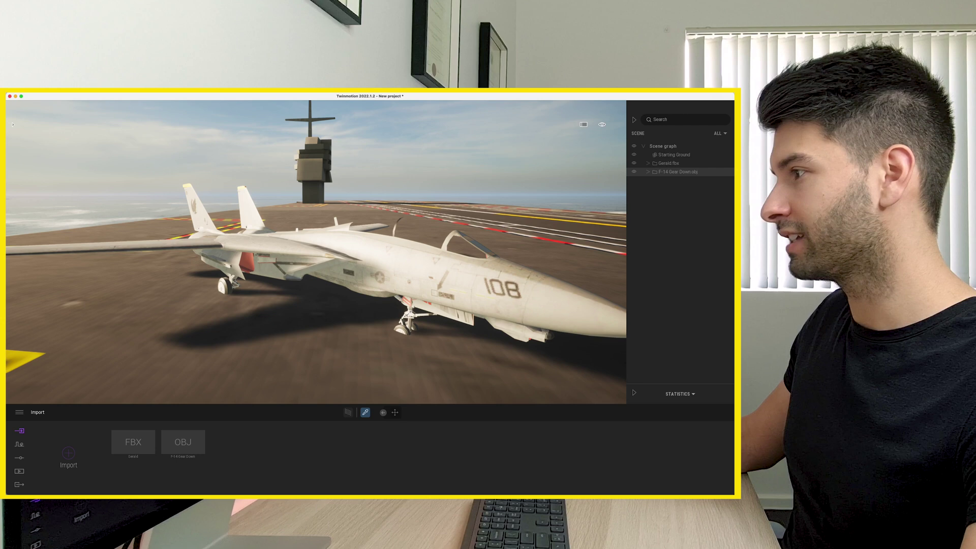
pyautogui.press('d')
pyautogui.press('e')
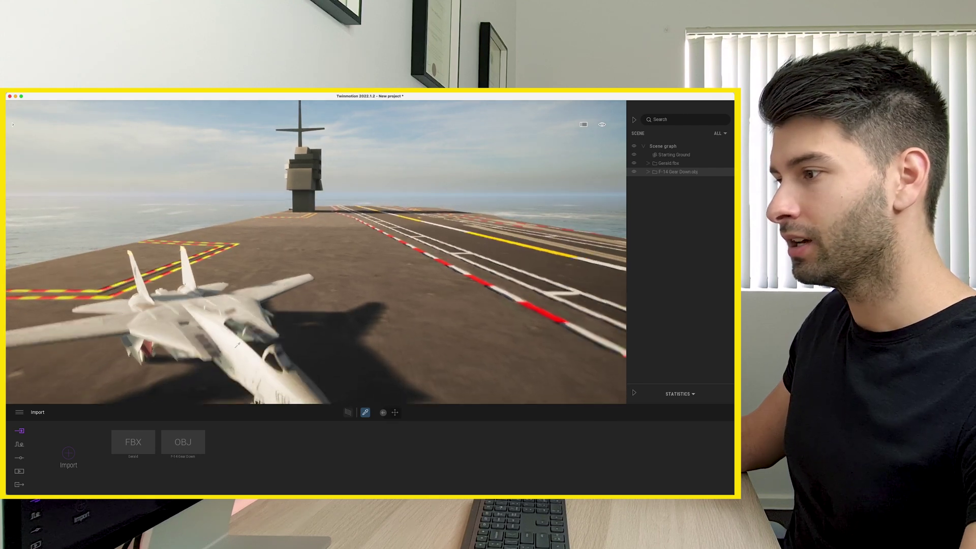
pyautogui.press('q')
pyautogui.click(251, 251)
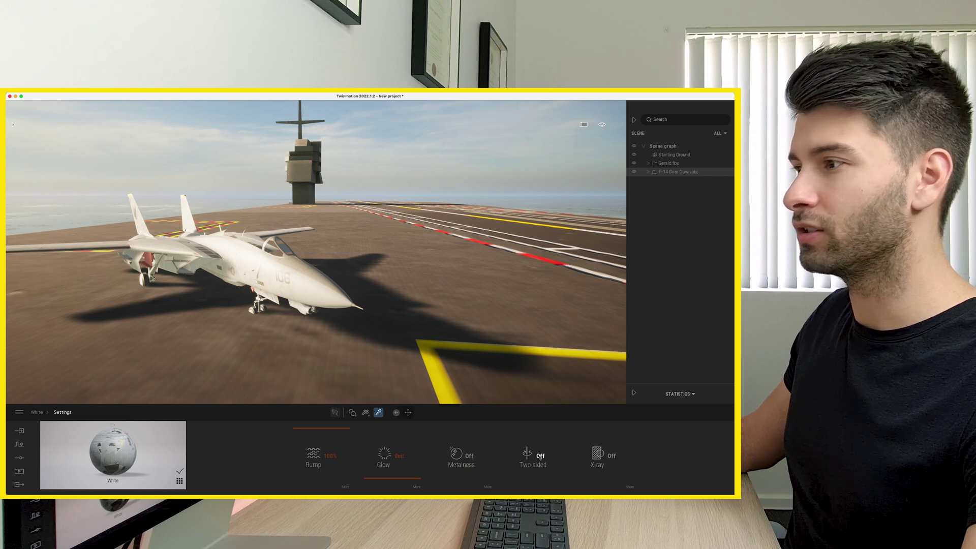
pyautogui.click(540, 456)
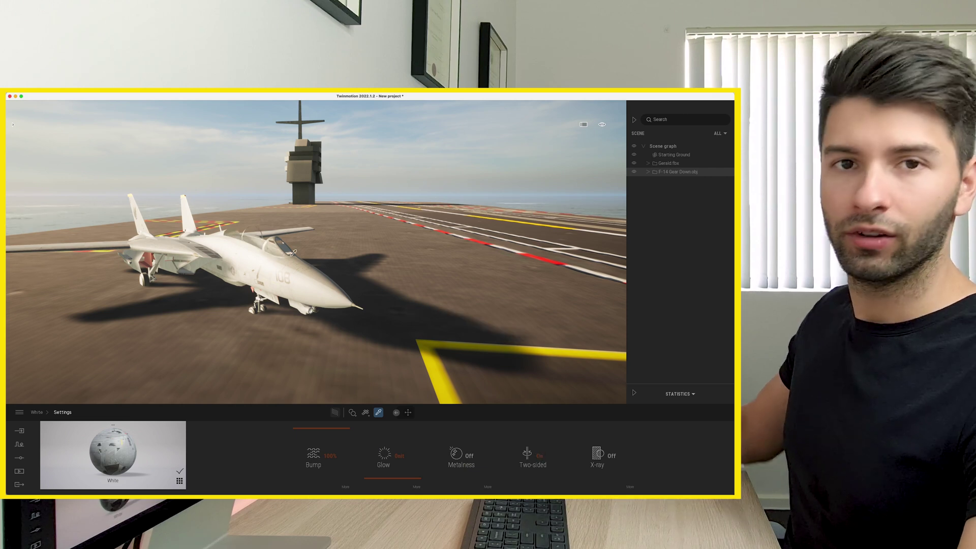
# - Import the FA-18F.fbx jet model as another geometry file for the carrier deck
pyautogui.press('s')
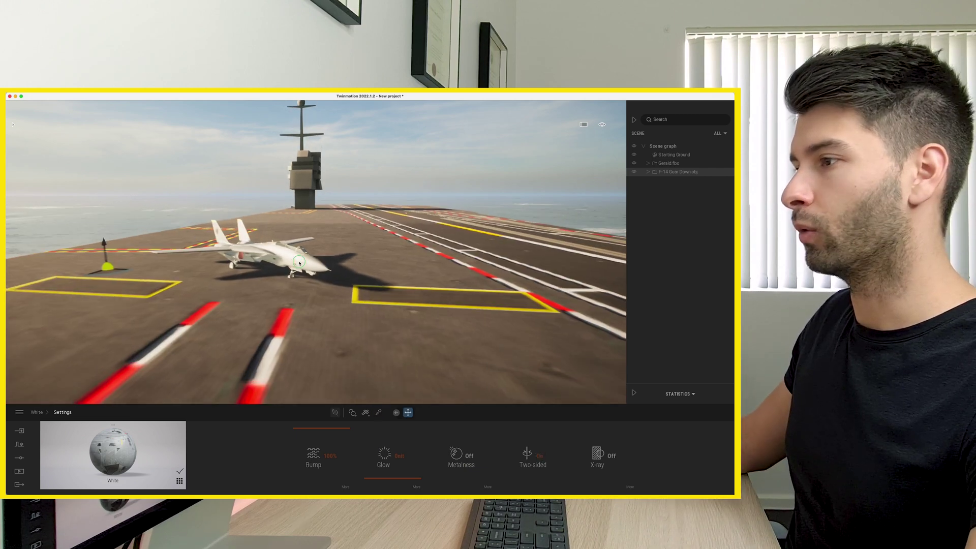
pyautogui.press('a')
pyautogui.moveTo(293, 252); pyautogui.dragTo(355, 291, button='right')
pyautogui.press('e')
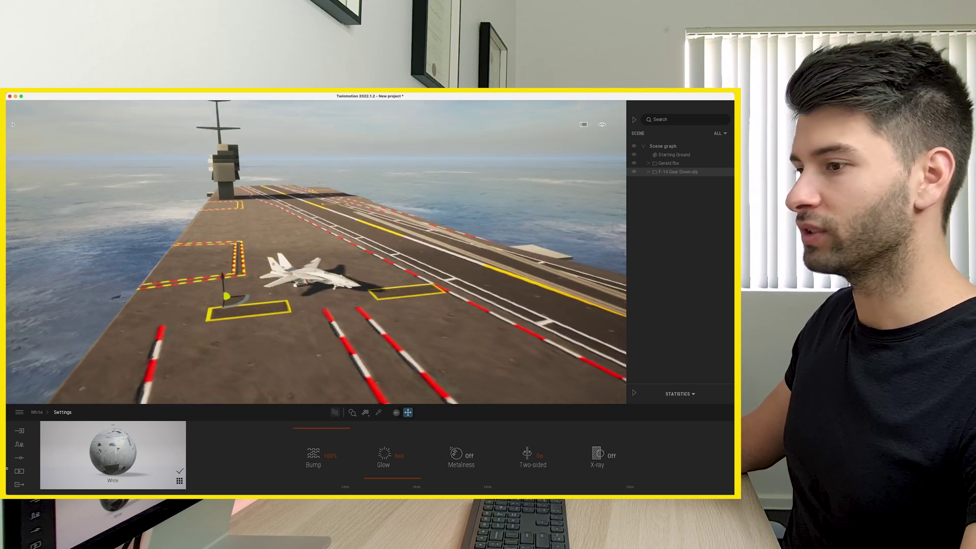
pyautogui.click(19, 431)
pyautogui.click(69, 452)
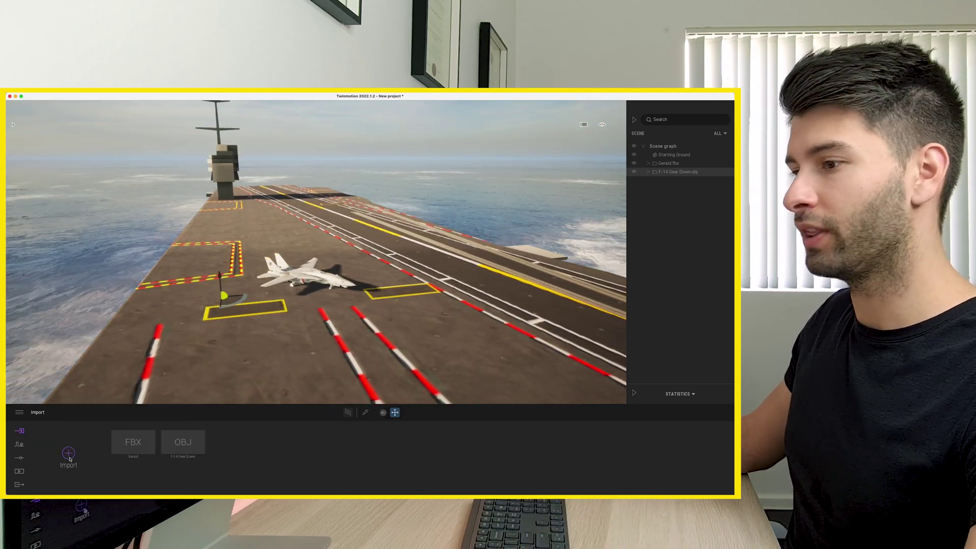
pyautogui.click(400, 290)
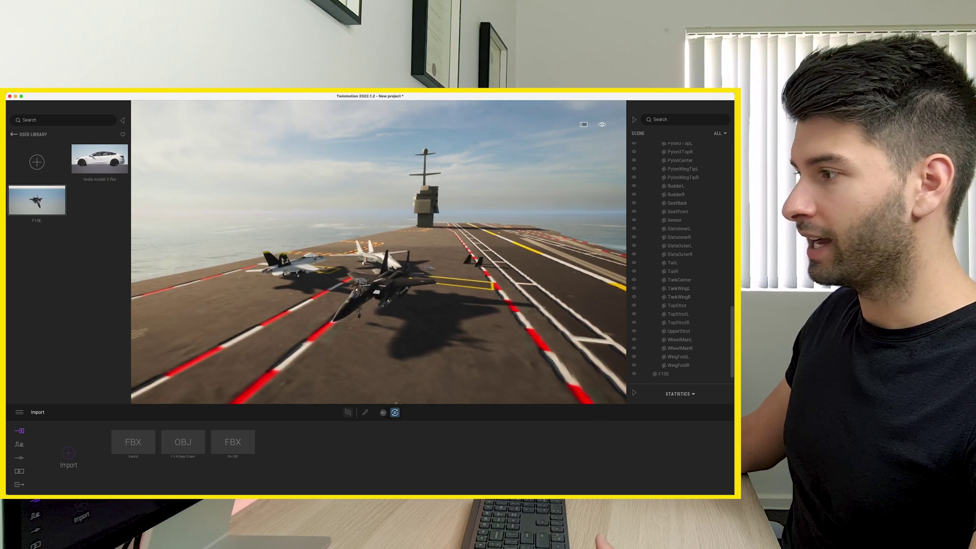
# - Adjust the placement of the black F15E jet beside the two other jets on the carrier deck
pyautogui.click(298, 269)
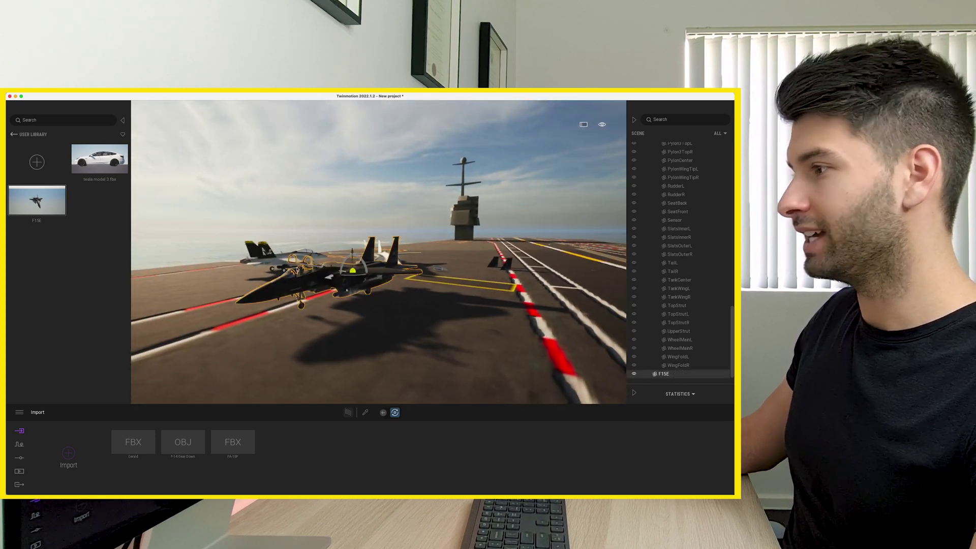
pyautogui.moveTo(353, 255); pyautogui.dragTo(355, 256)
pyautogui.press('Escape')
pyautogui.press('s')
pyautogui.moveTo(360, 291); pyautogui.dragTo(314, 350, button='right')
pyautogui.press('e')
pyautogui.press('d')
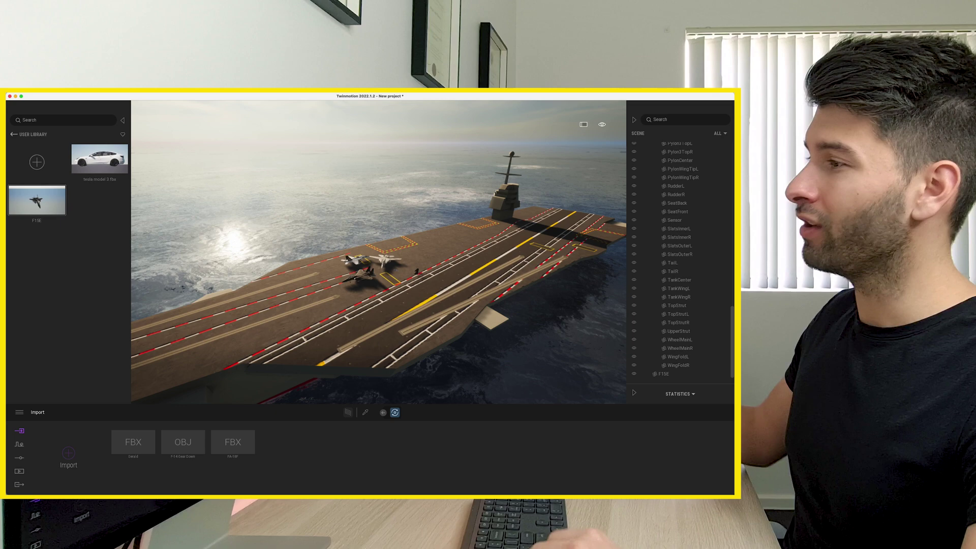
# - Select the deck's blast deflector panel next to the parked jets and tilt it up
pyautogui.scroll(2, 430, 279)
pyautogui.scroll(2, 430, 279)
pyautogui.moveTo(430, 279); pyautogui.dragTo(451, 297, button='middle')
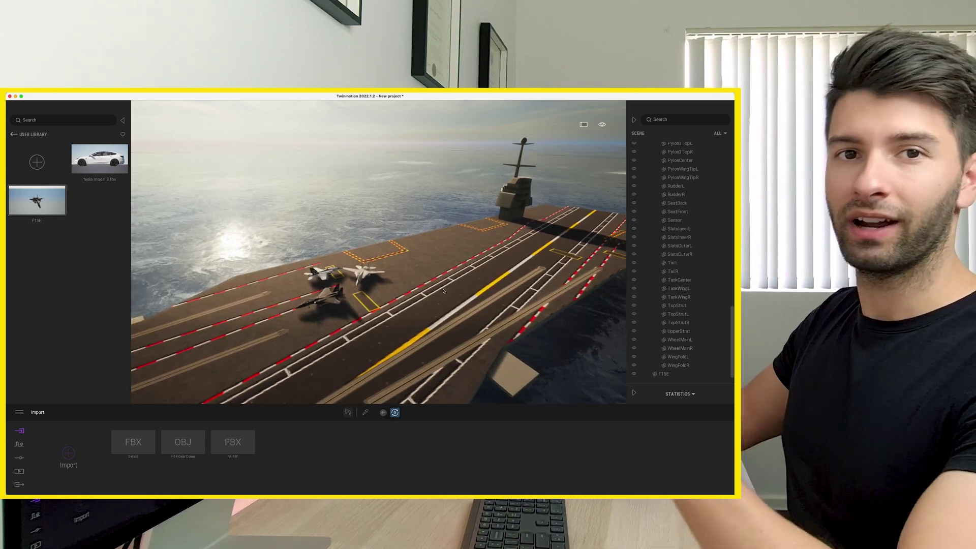
pyautogui.moveTo(452, 298); pyautogui.dragTo(276, 291)
pyautogui.moveTo(313, 277); pyautogui.dragTo(404, 308, button='middle')
pyautogui.scroll(2, 346, 288)
pyautogui.click(402, 305)
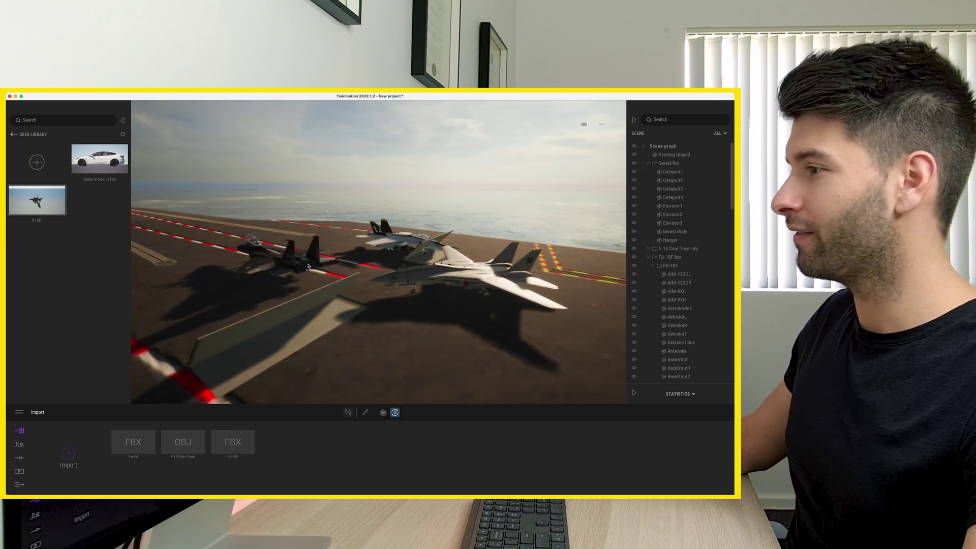
pyautogui.scroll(-5, 308, 266)
pyautogui.keyDown('shift'); pyautogui.moveTo(308, 266); pyautogui.dragTo(453, 275, button='middle'); pyautogui.keyUp('shift')
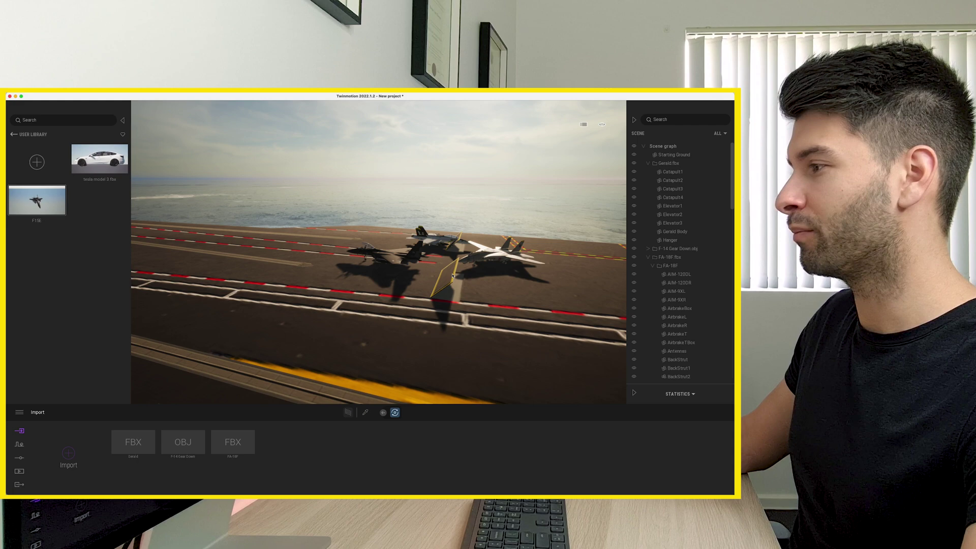
# - Pick out the carrier's deck elevators and lower Elevator3, across the deck from the control tower, to the hangar opening
pyautogui.keyDown('shift'); pyautogui.moveTo(474, 333); pyautogui.dragTo(427, 301, button='middle'); pyautogui.keyUp('shift')
pyautogui.scroll(-5, 427, 301)
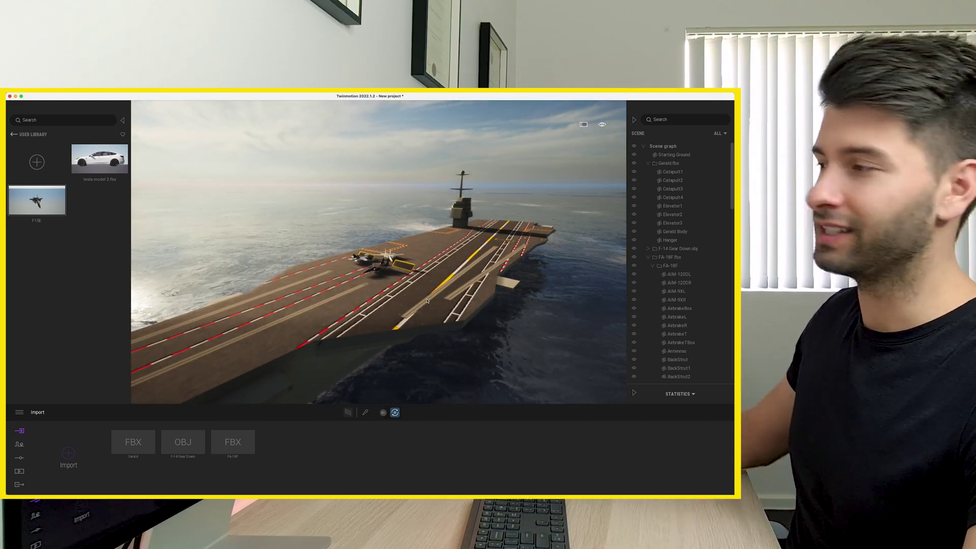
pyautogui.scroll(3, 408, 296)
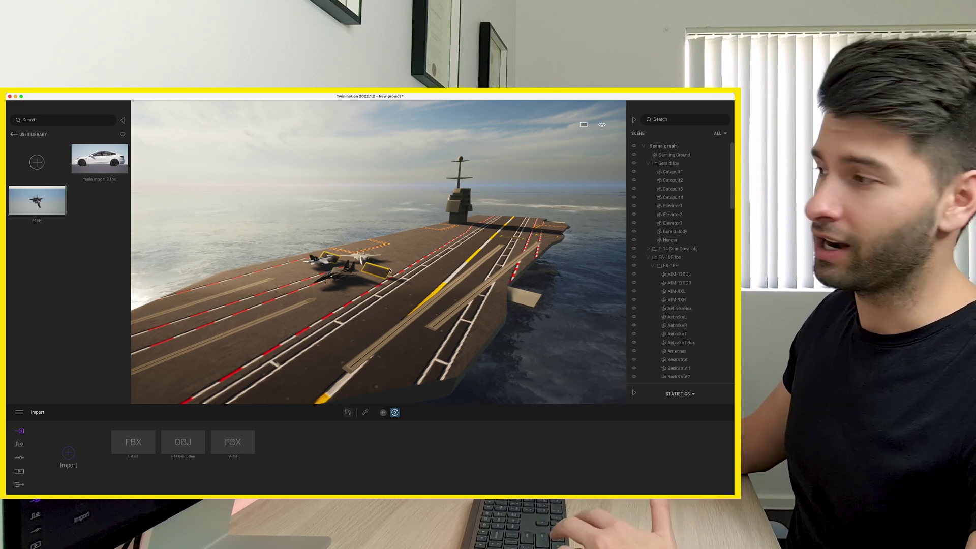
pyautogui.scroll(-4, 381, 268)
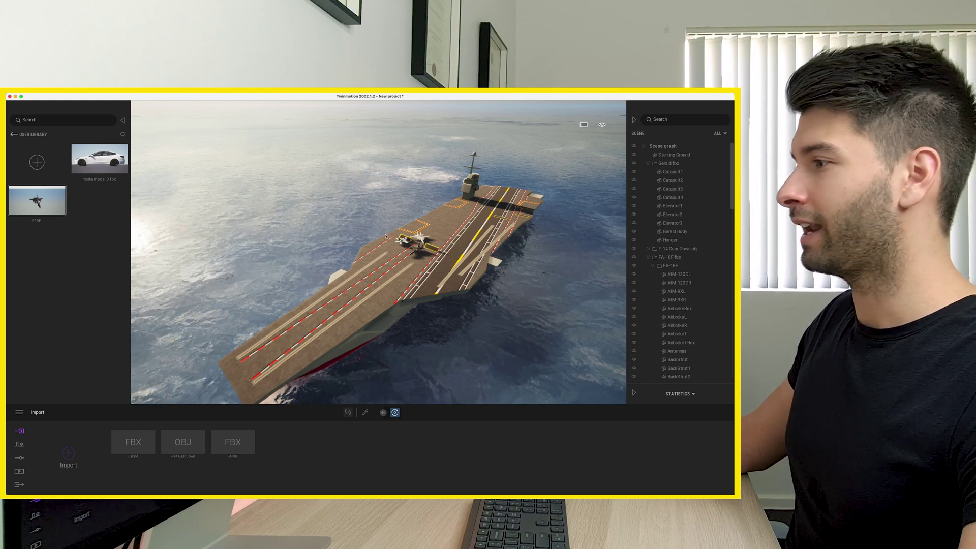
pyautogui.scroll(5, 482, 227)
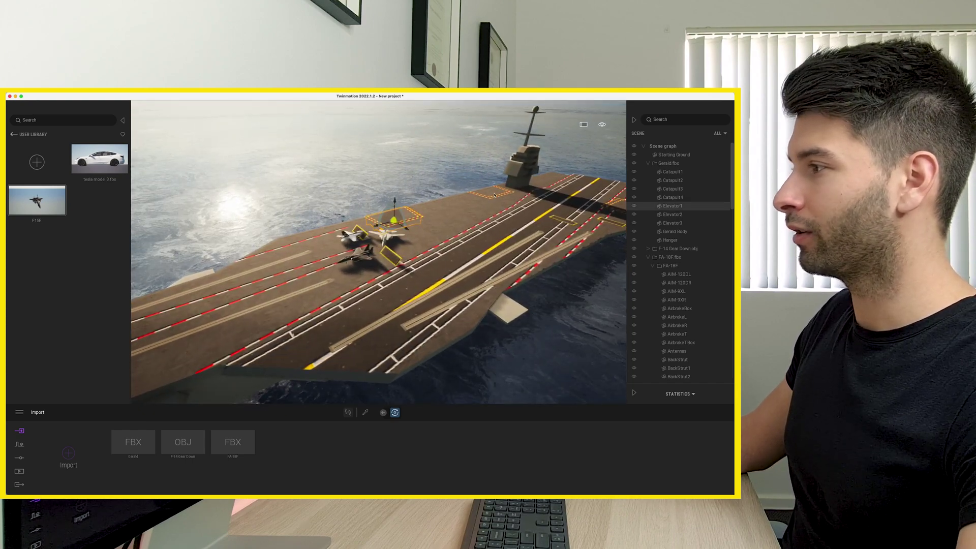
pyautogui.click(495, 194)
pyautogui.press('d')
pyautogui.press('d')
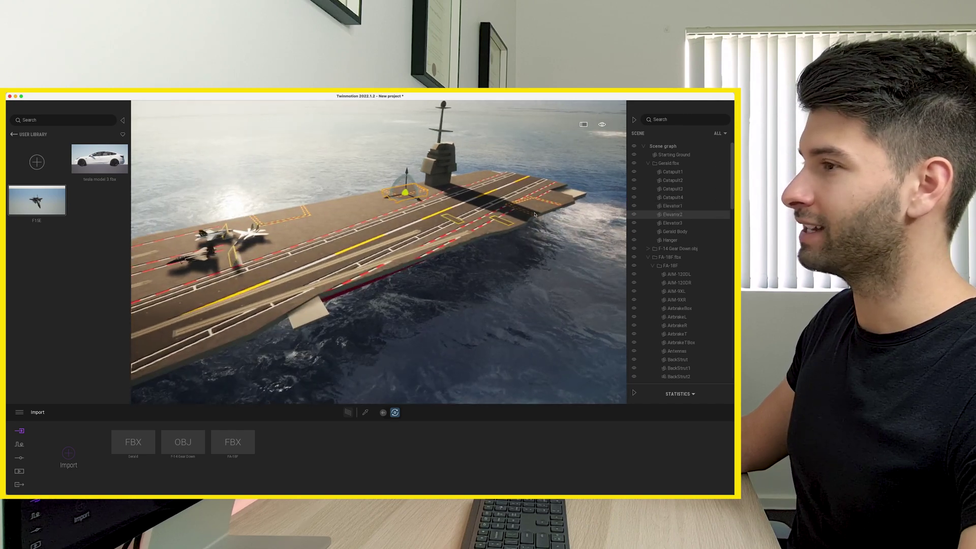
pyautogui.doubleClick(535, 214)
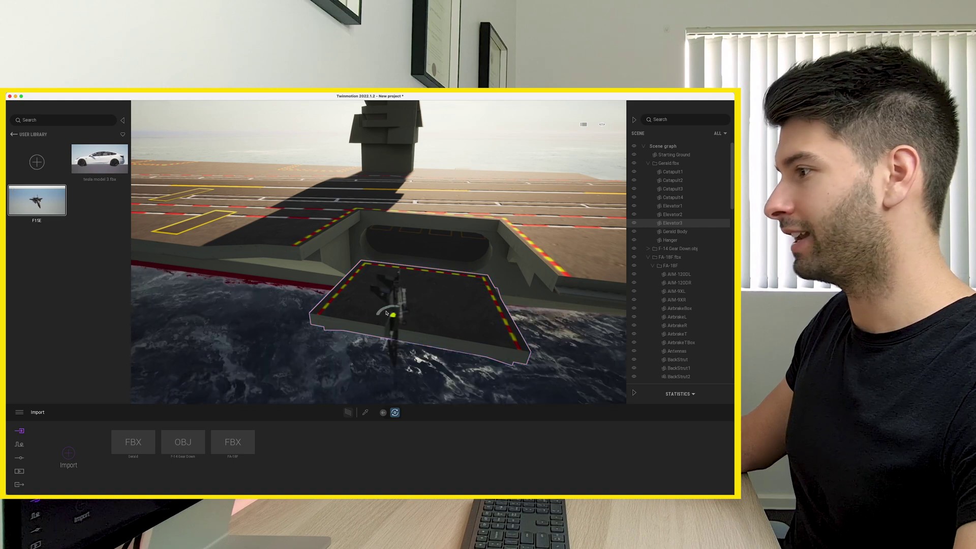
# - Place two F15E jets side by side on the lowered elevator platform, facing the hangar opening
pyautogui.moveTo(382, 299); pyautogui.dragTo(464, 305)
pyautogui.click(391, 330)
pyautogui.moveTo(390, 305); pyautogui.dragTo(259, 305, button='right')
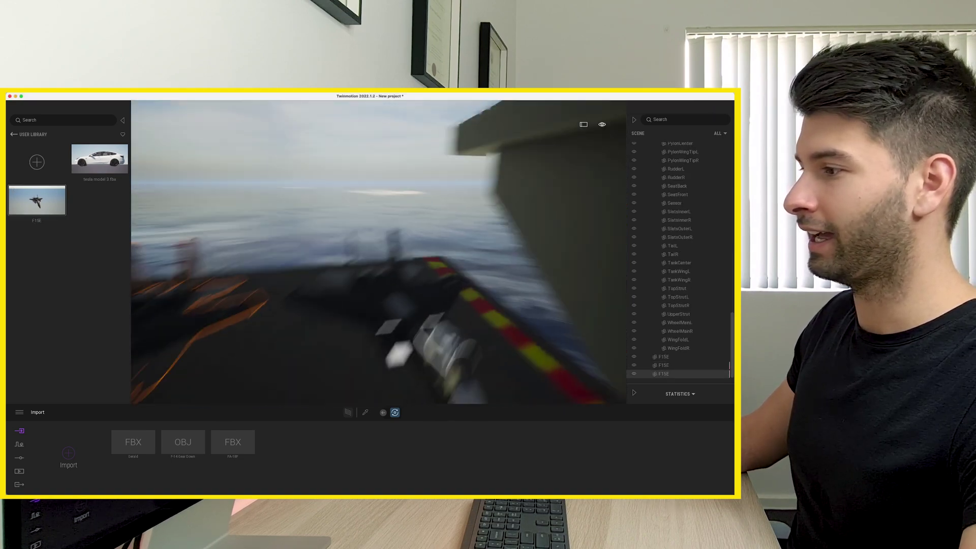
pyautogui.rightClick(681, 369)
pyautogui.keyDown('shift'); pyautogui.click(661, 366); pyautogui.keyUp('shift')
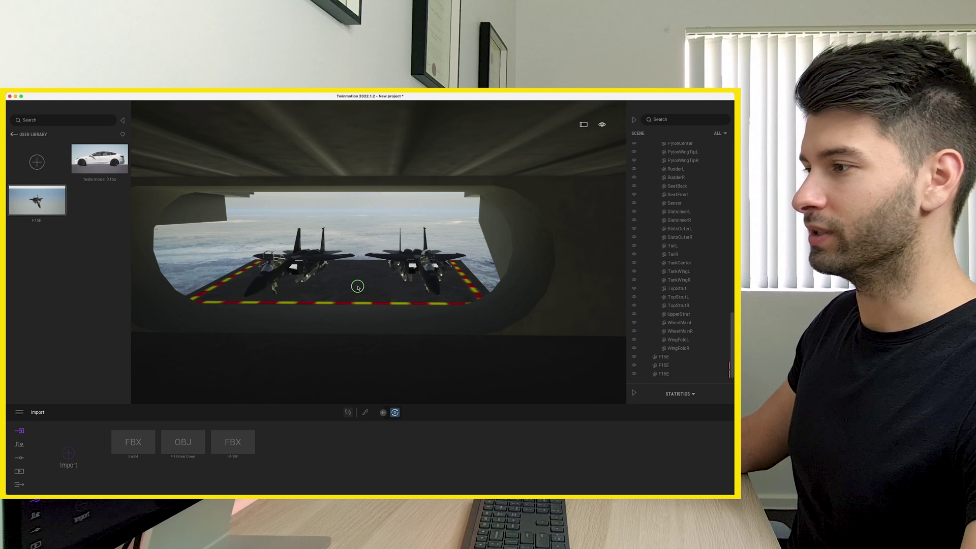
# - Place Helicopter 01 from the library's aircraft vehicles on the carrier deck beside the control tower
pyautogui.scroll(-3, 357, 288)
pyautogui.click(14, 134)
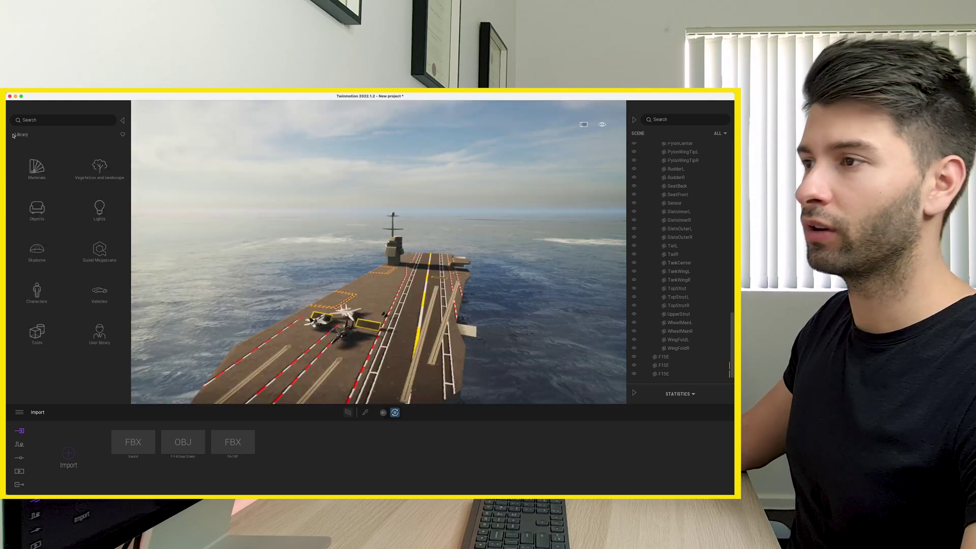
pyautogui.click(99, 291)
pyautogui.click(94, 212)
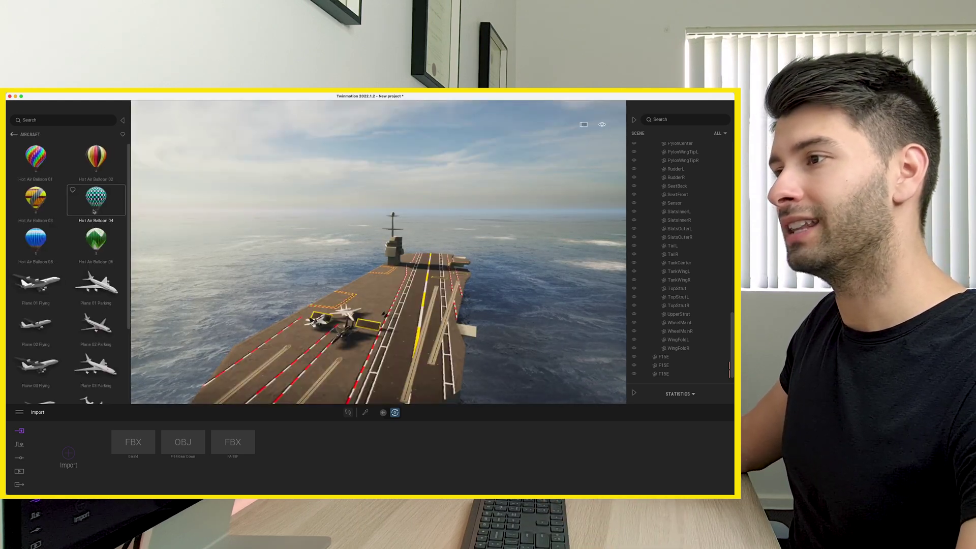
pyautogui.scroll(-3, 63, 342)
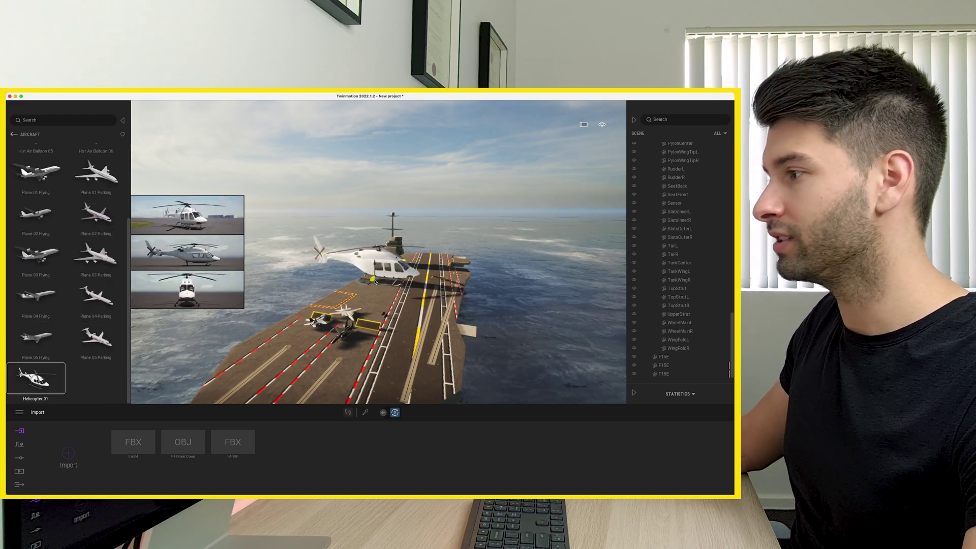
pyautogui.moveTo(375, 281); pyautogui.dragTo(375, 281)
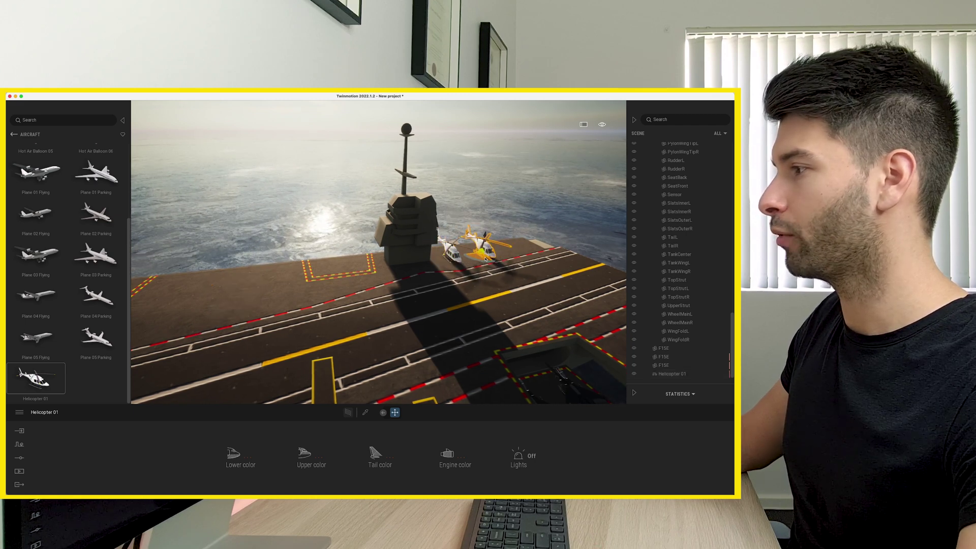
# - Copy the helicopter twice along the deck to make a row of three beside the control tower
pyautogui.keyDown('shift'); pyautogui.moveTo(485, 258); pyautogui.dragTo(515, 250); pyautogui.keyUp('shift')
pyautogui.click(394, 329)
pyautogui.click(391, 332)
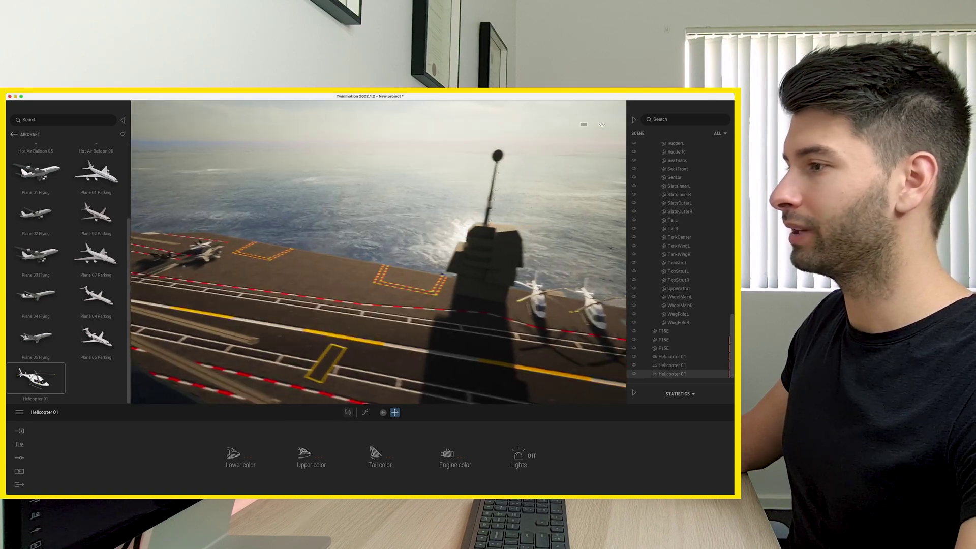
pyautogui.press('w')
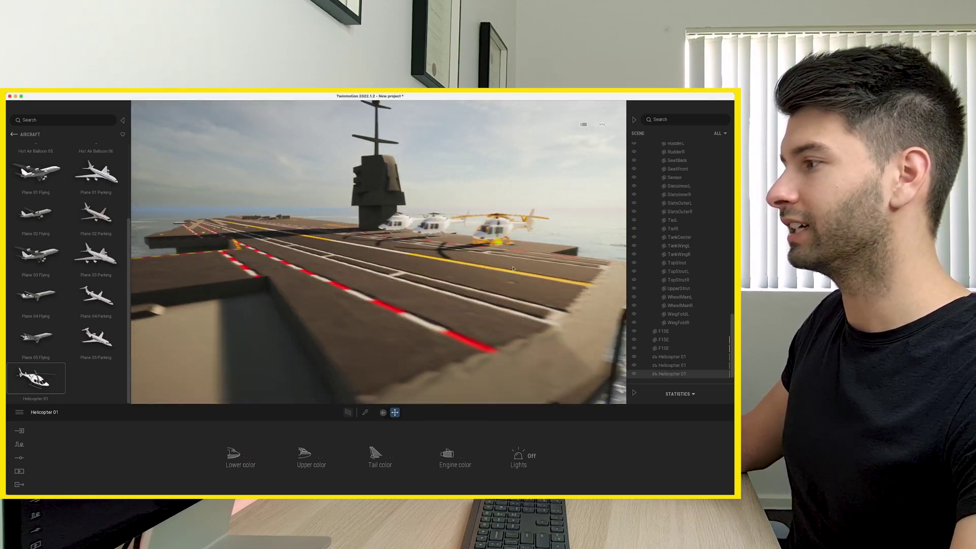